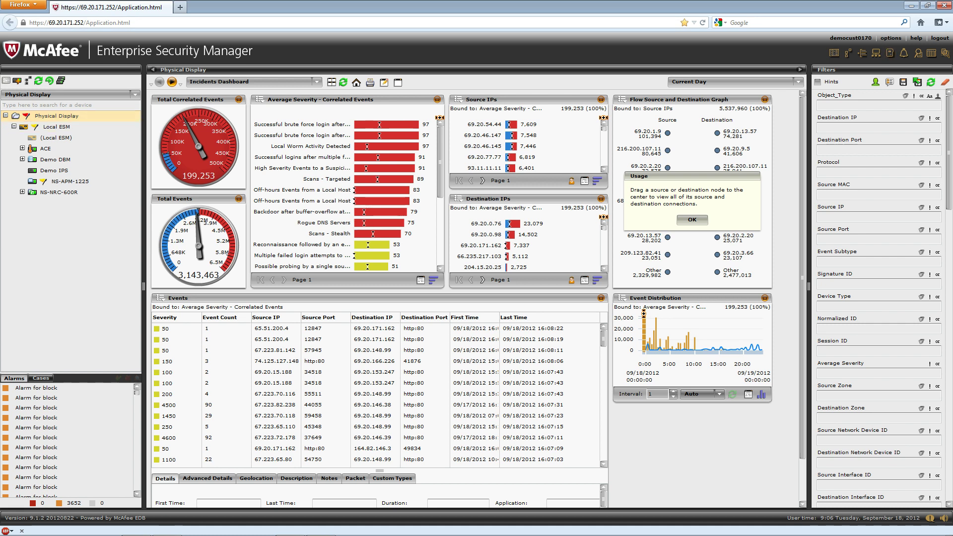
Expand the NS-NRC-600R device to review its data sources, and dismiss the usage hint over the flow graph.
left_click(69, 181)
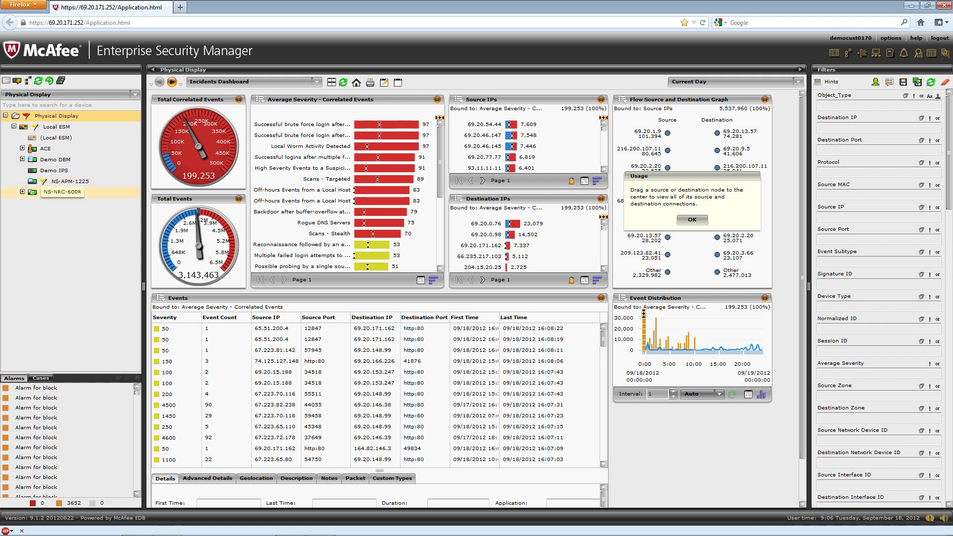
double_click(60, 191)
scroll(70, 238, "down", 8)
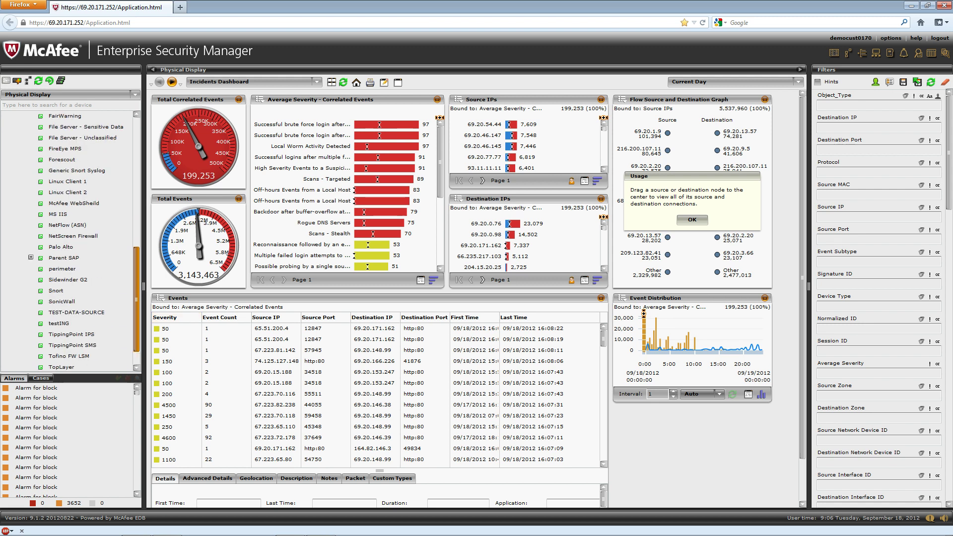
scroll(69, 238, "up", 10)
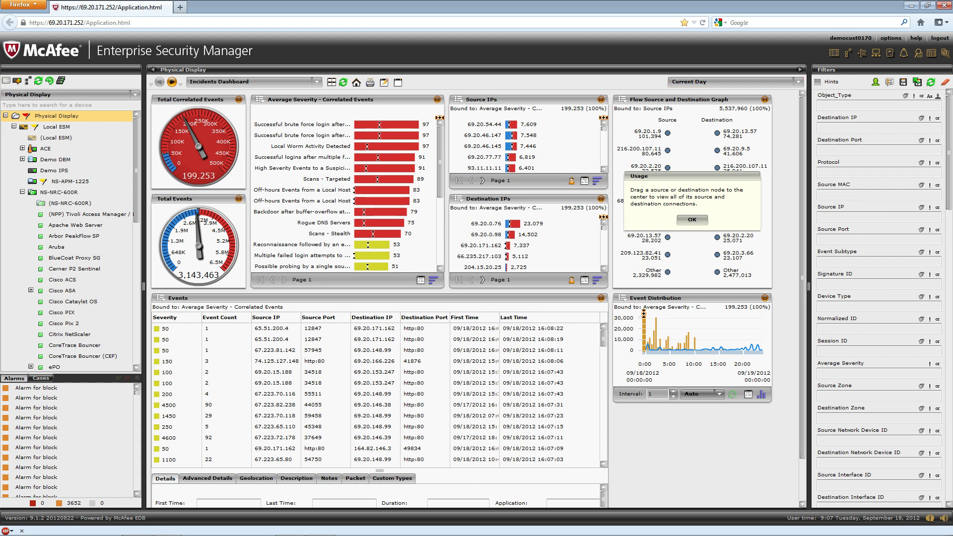
key("Return")
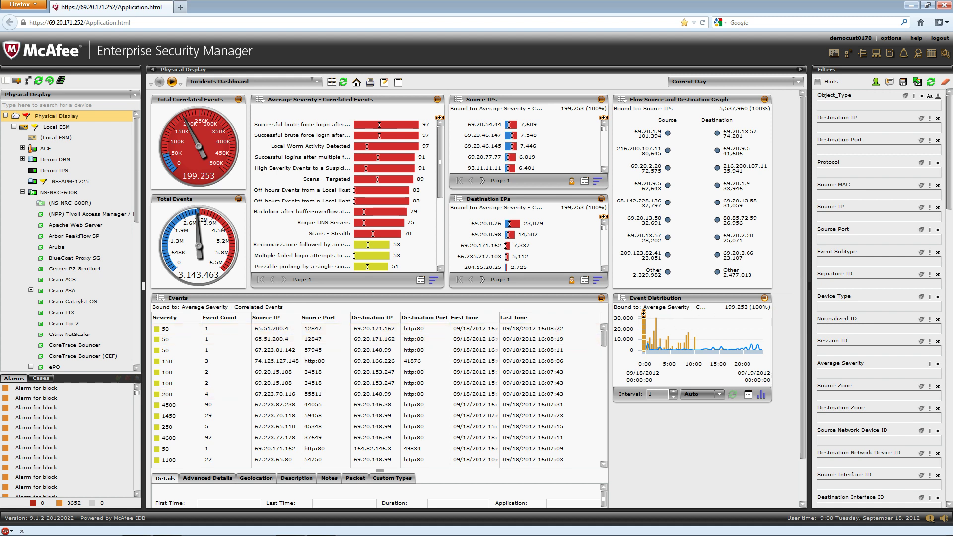
Enlarge the Event Distribution chart and zoom in on the spike between about 01:50 and 02:22 on 09/18/2012.
double_click(754, 298)
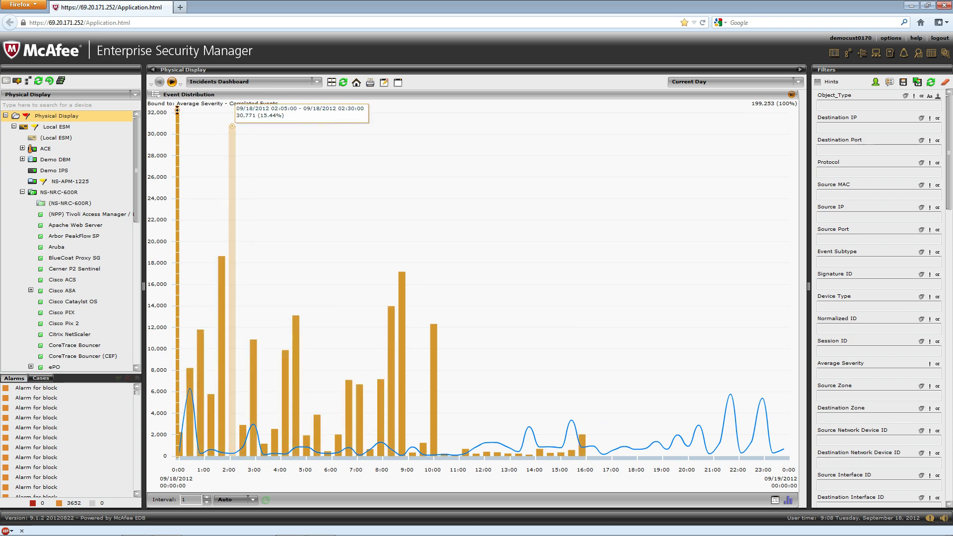
mouse_move(231, 126)
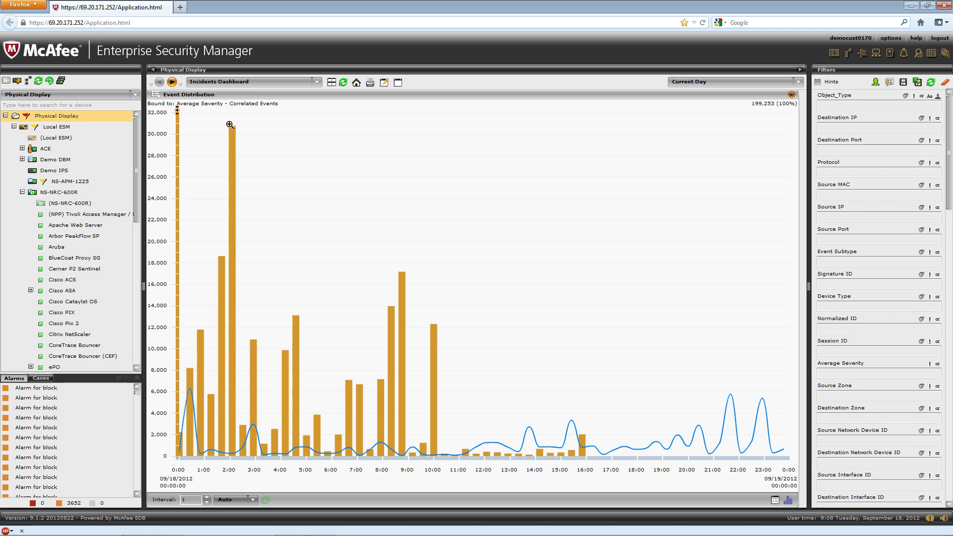
left_click_drag(229, 125, 243, 128)
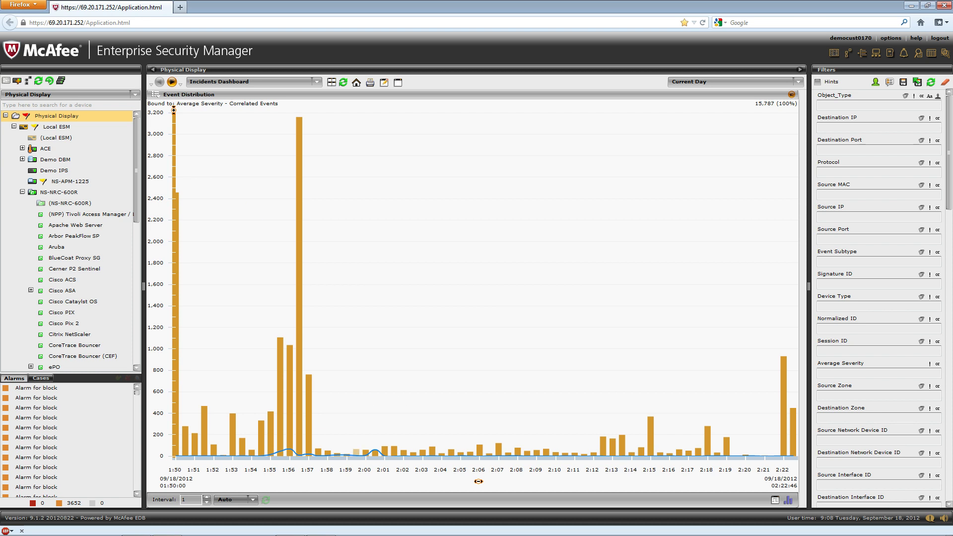
Drill down from the zoomed distribution to its events and show the details of the first "Possible probing by a single source" event.
mouse_move(355, 450)
right_click(173, 110)
mouse_move(180, 104)
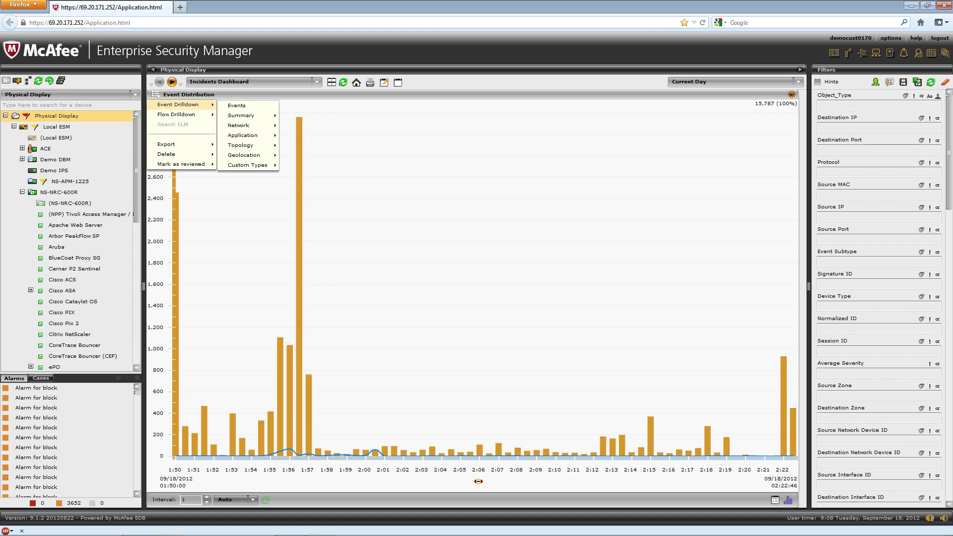
left_click(238, 105)
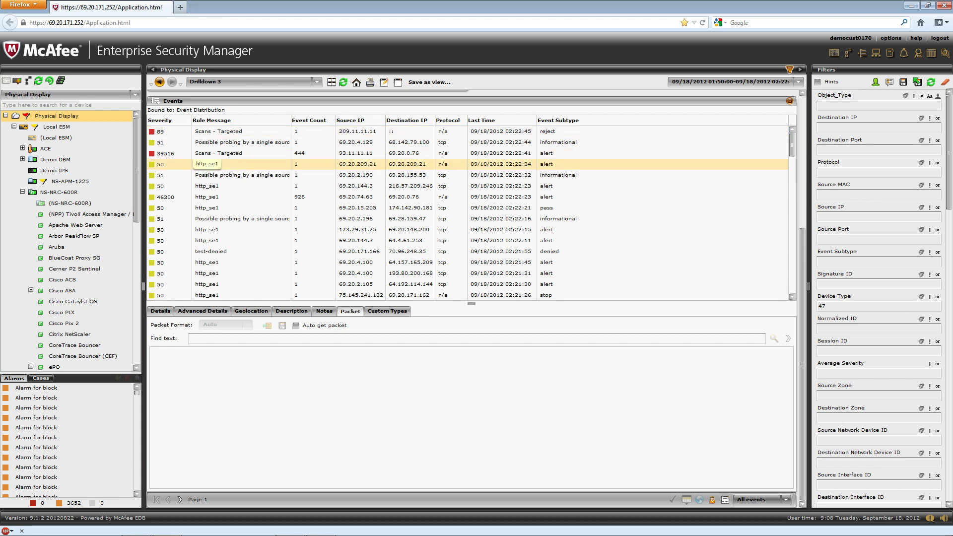
left_click(160, 310)
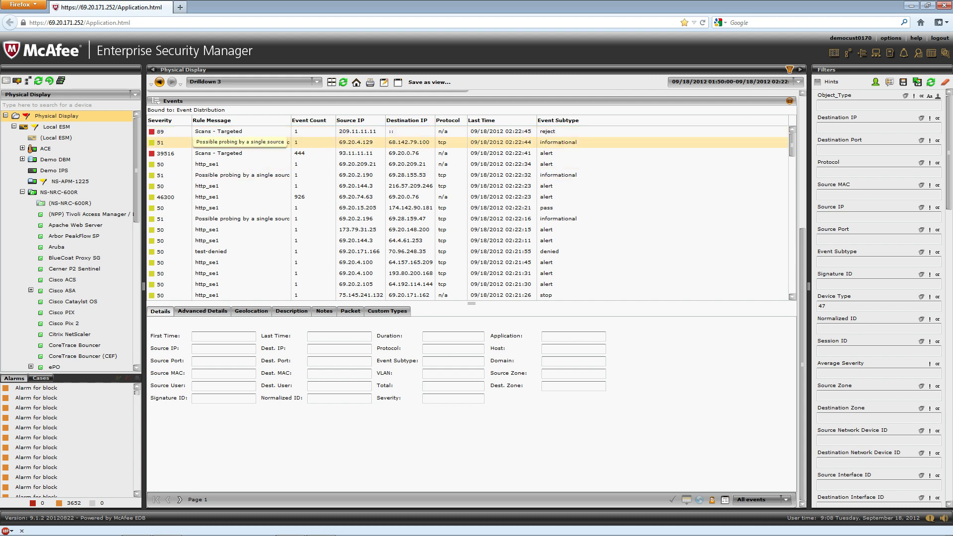
left_click(238, 142)
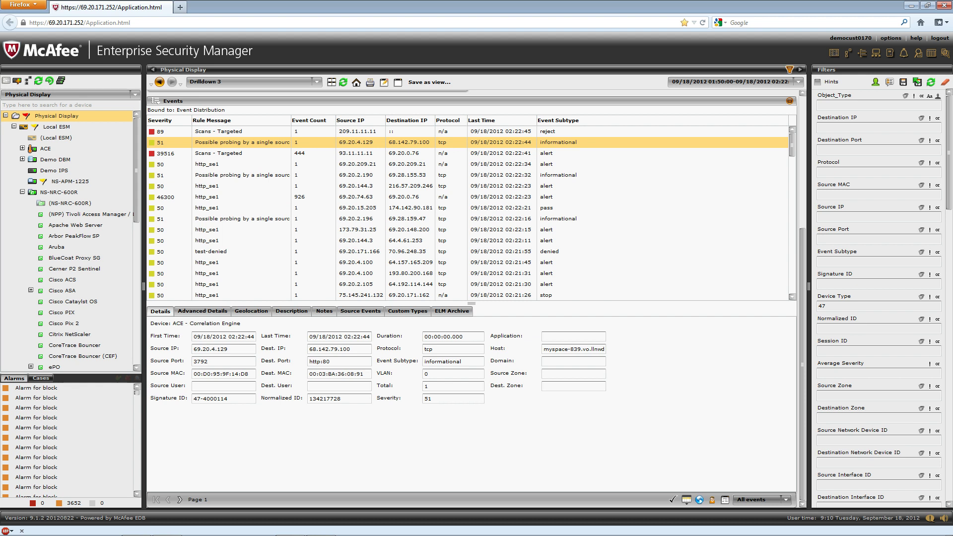
Leave the event drilldown and the enlarged chart, and switch the dashboard to the Event Count by Device view.
left_click(159, 82)
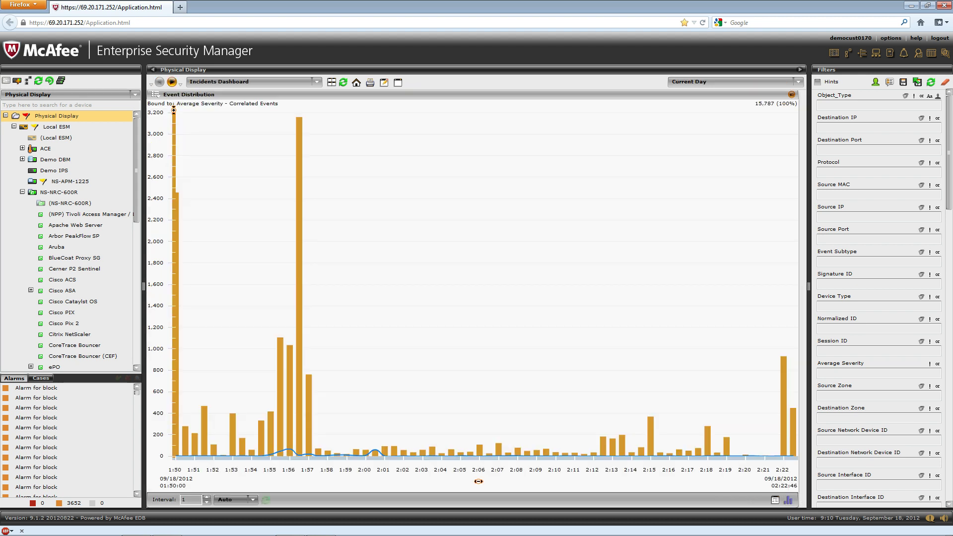
left_click(792, 95)
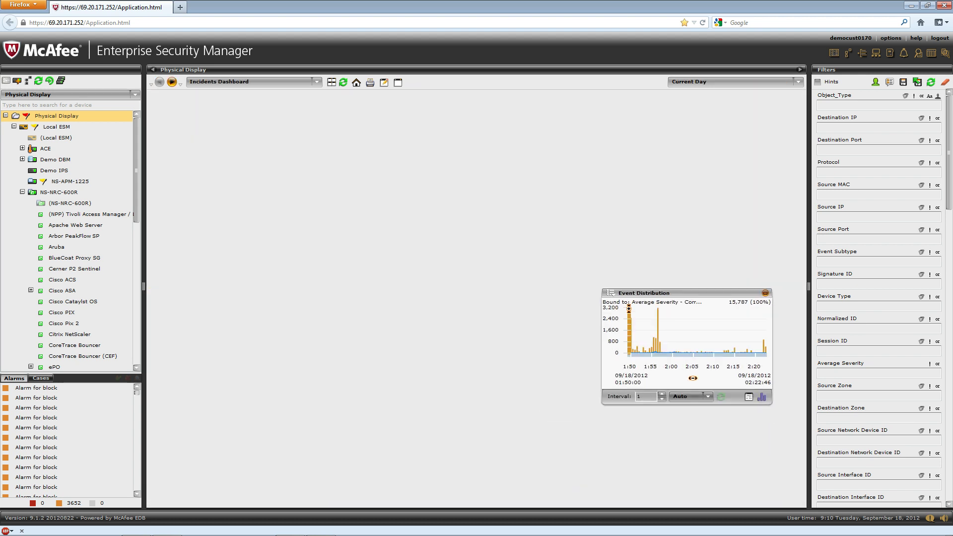
left_click(315, 82)
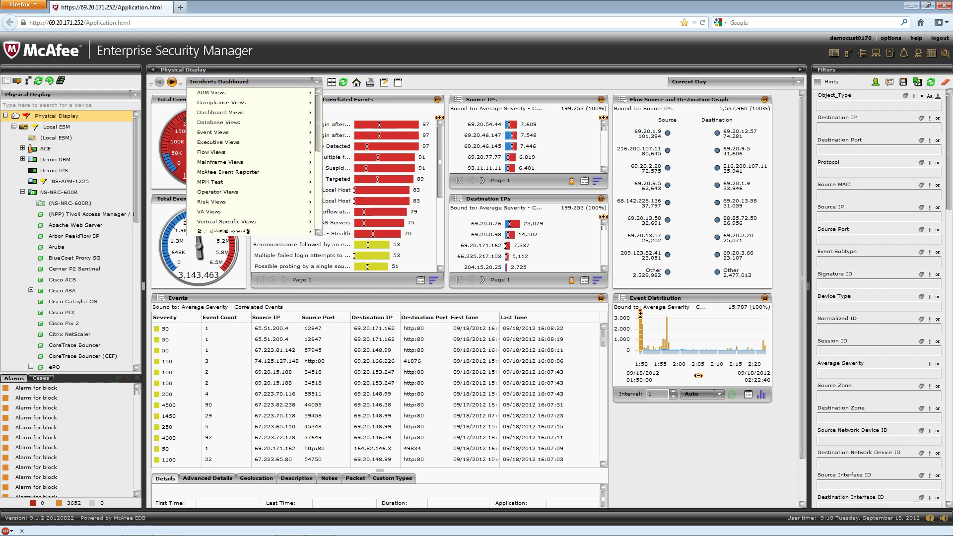
mouse_move(220, 113)
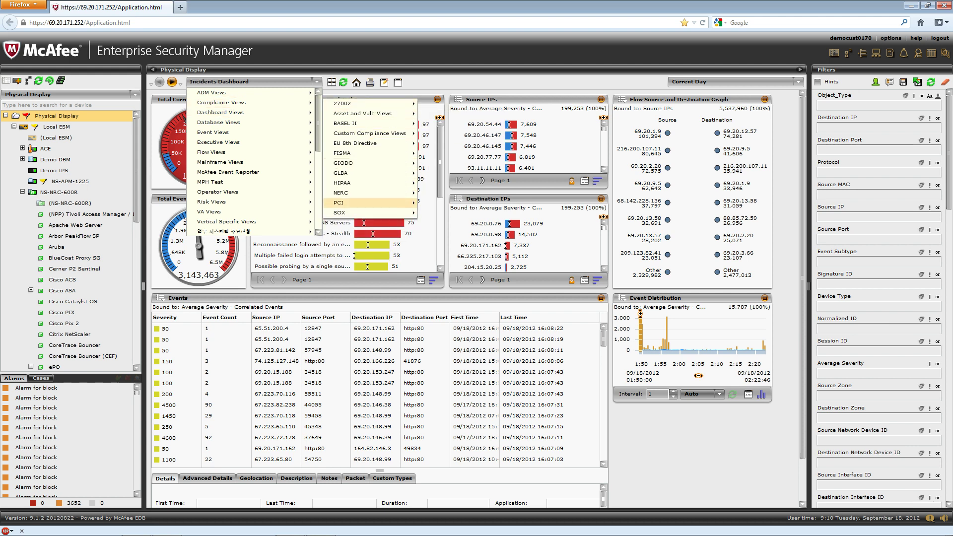
mouse_move(342, 213)
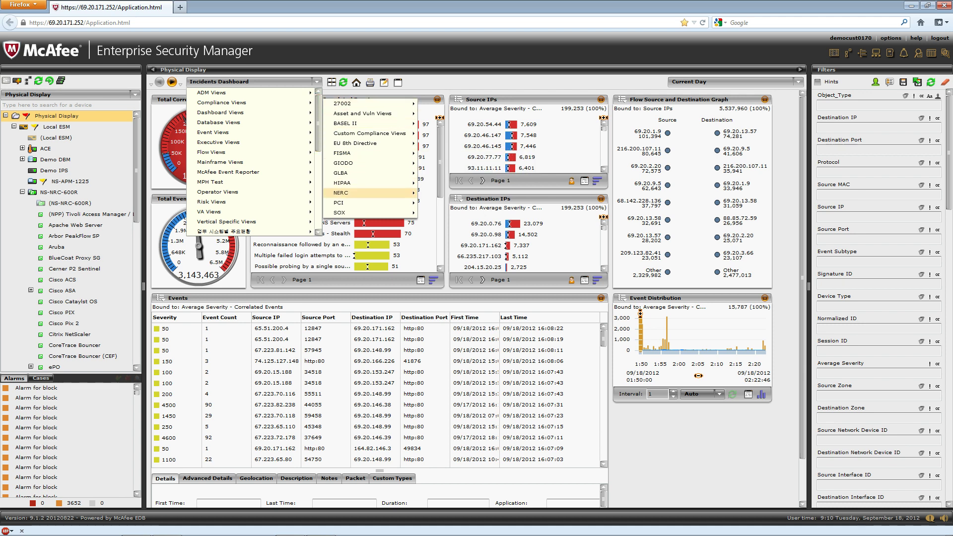
mouse_move(357, 183)
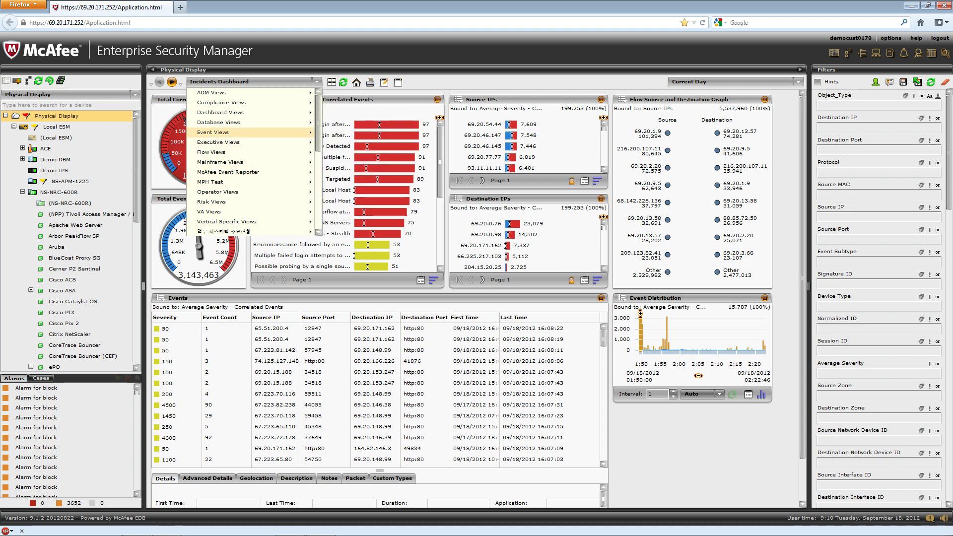
mouse_move(213, 132)
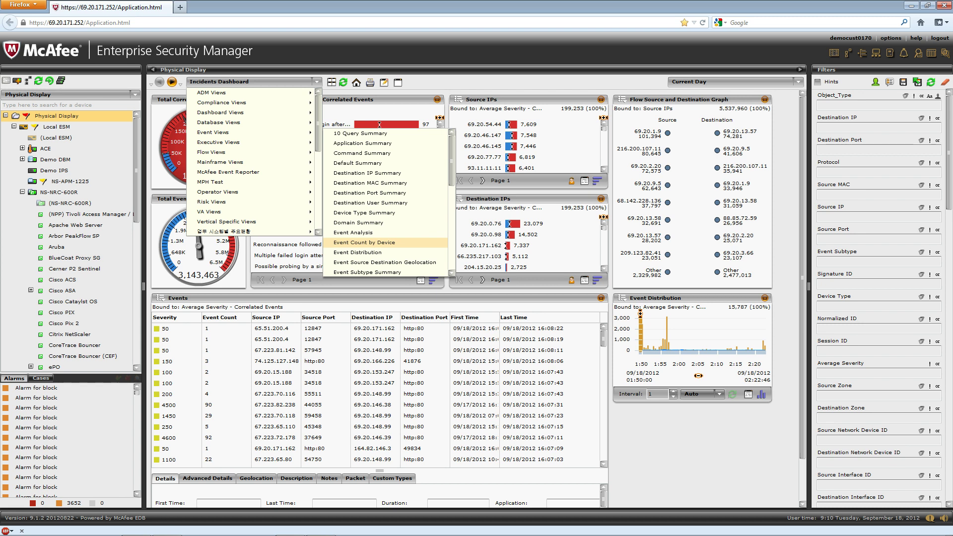
left_click(364, 242)
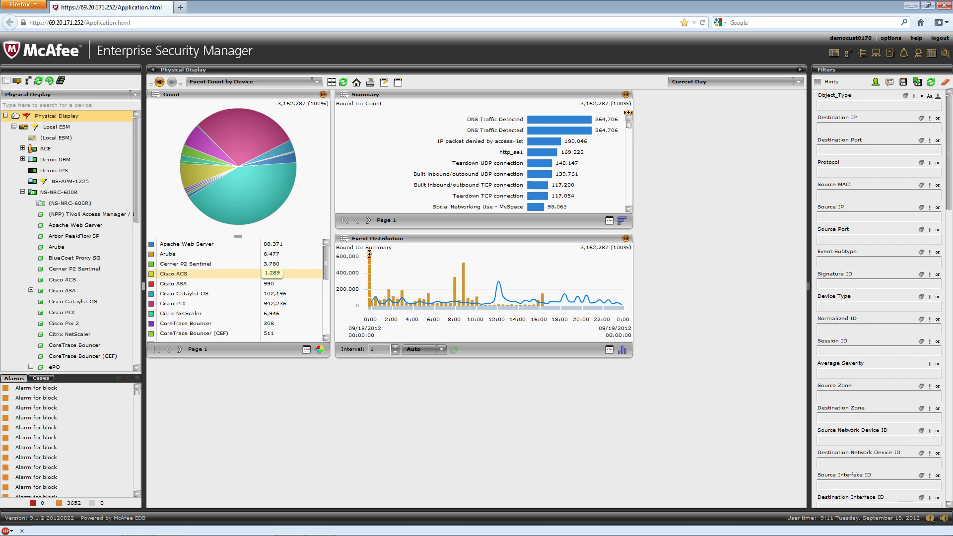
Select Cisco ACS in the device count list, and enlarge its Event Distribution chart for inspection before restoring the chart's size.
scroll(238, 288, "down", 1)
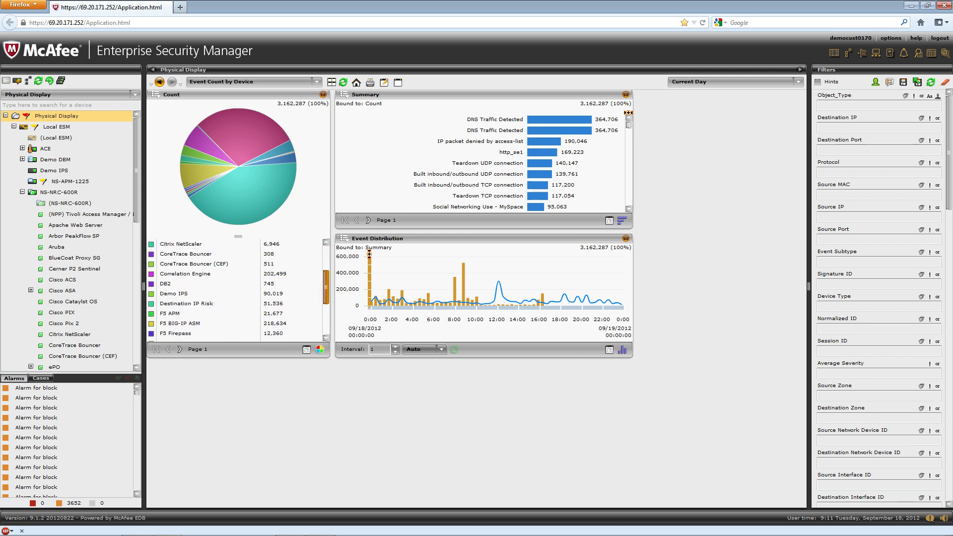
scroll(171, 278, "up", 1)
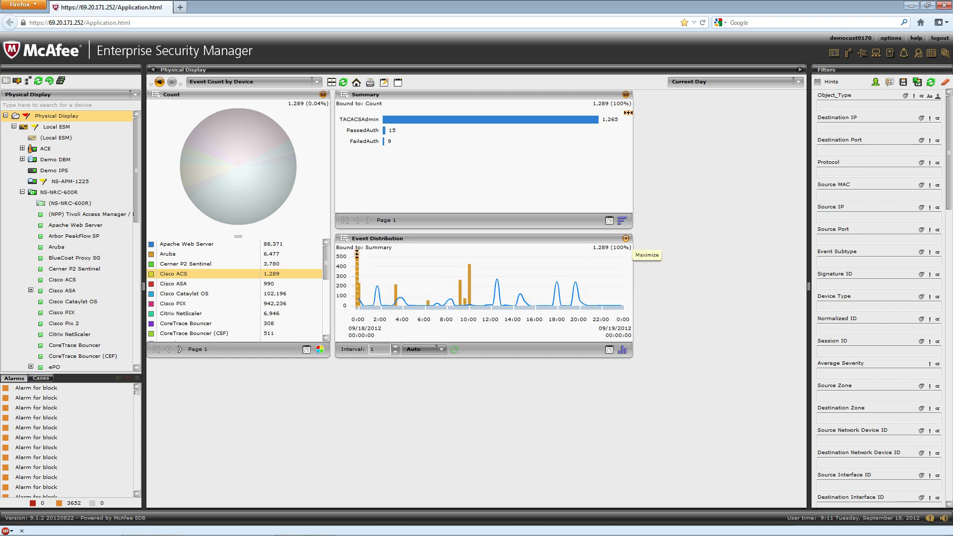
left_click(625, 239)
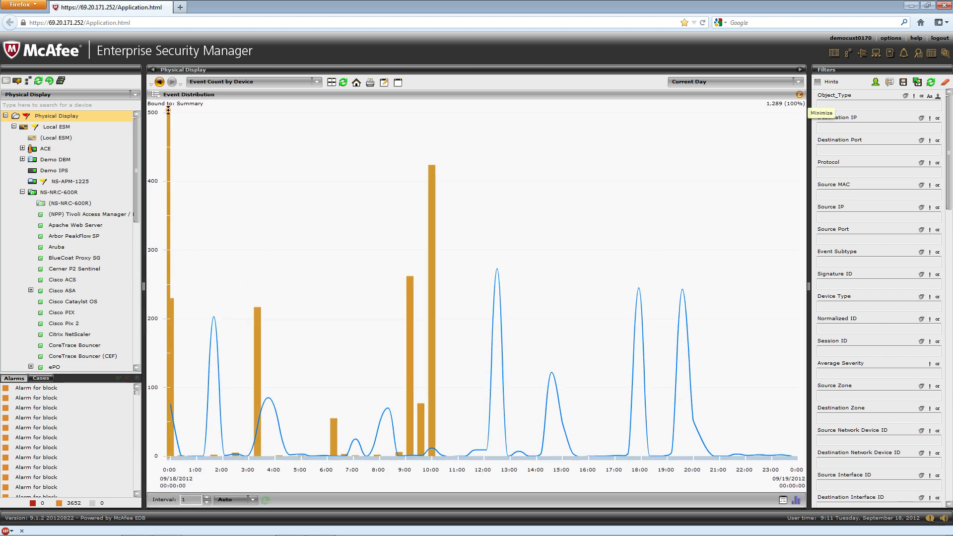
left_click(799, 95)
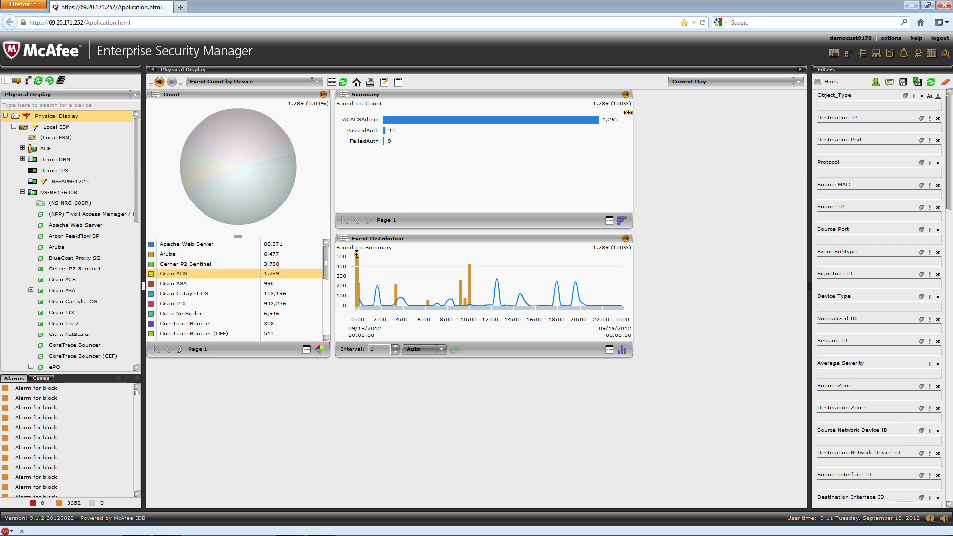
Select the PassedAuth bar in the Summary chart and drill down to its individual events.
mouse_move(384, 133)
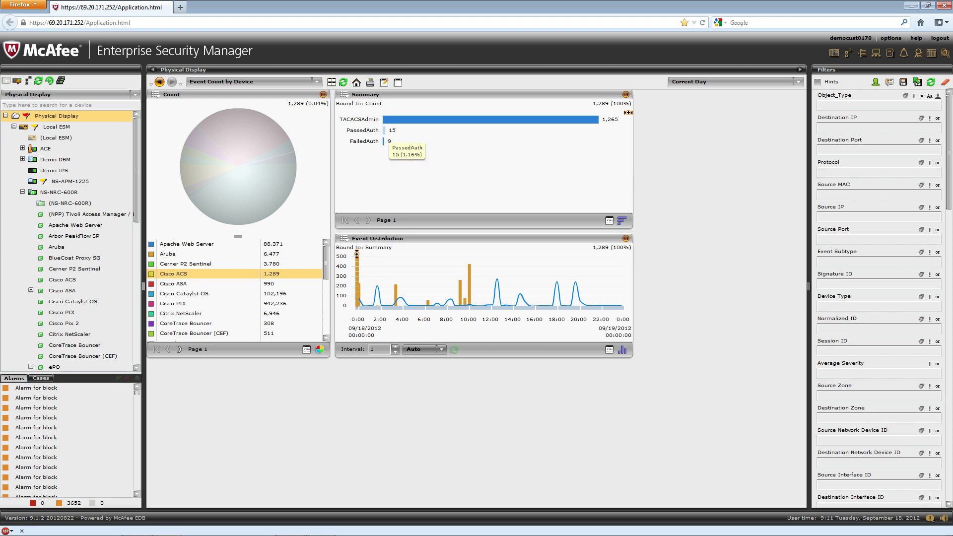
left_click(383, 130)
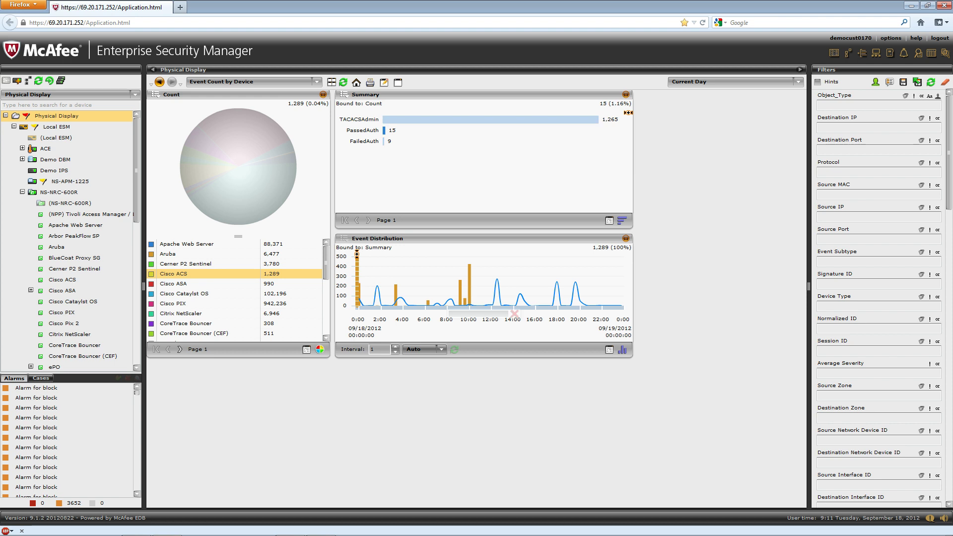
left_click(343, 94)
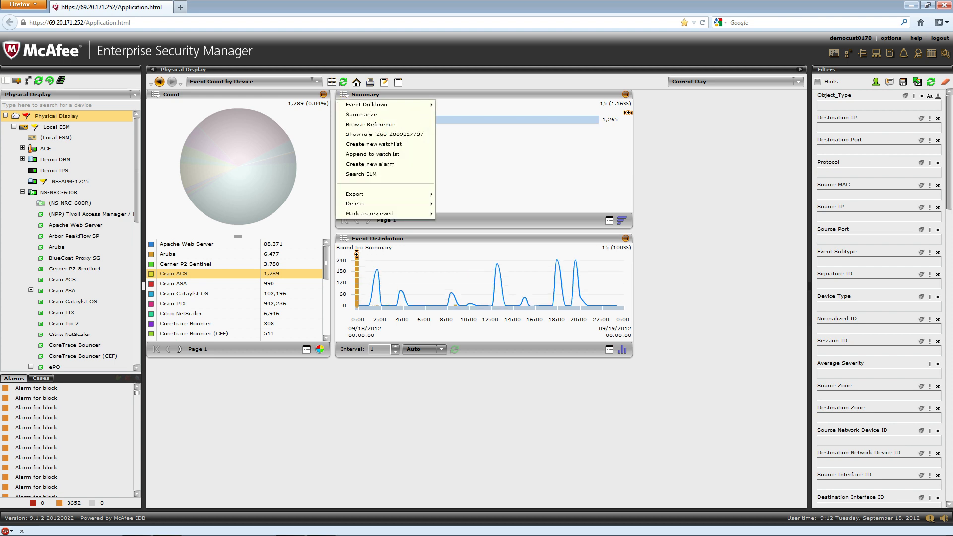
mouse_move(367, 104)
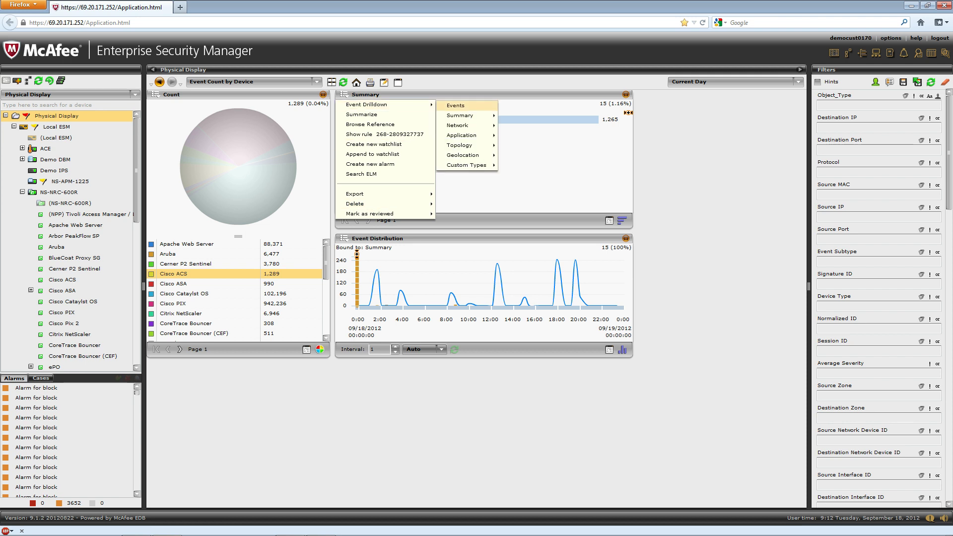
left_click(455, 105)
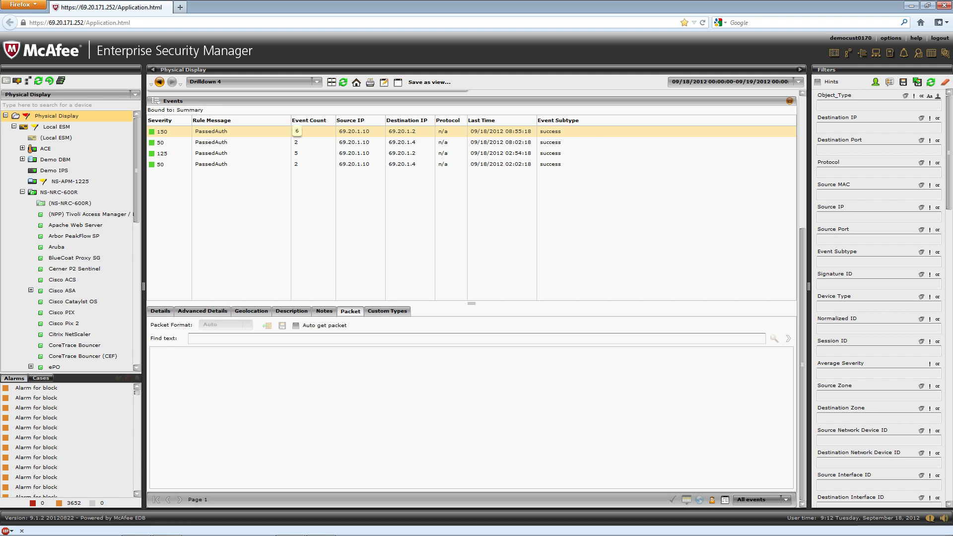
Inspect the details of the most recent PassedAuth event, including its source user, and examine its raw packet text.
left_click(298, 132)
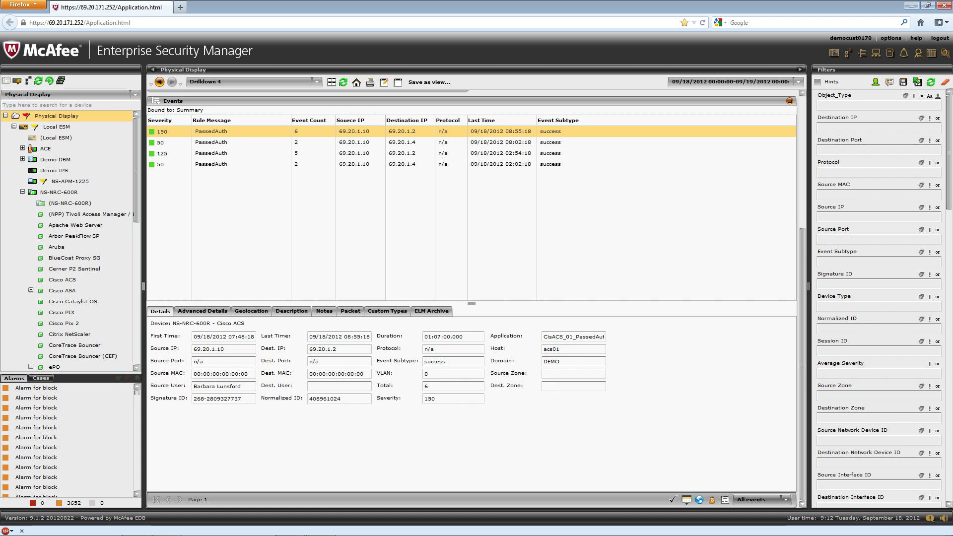
left_click_drag(241, 386, 194, 386)
left_click(350, 311)
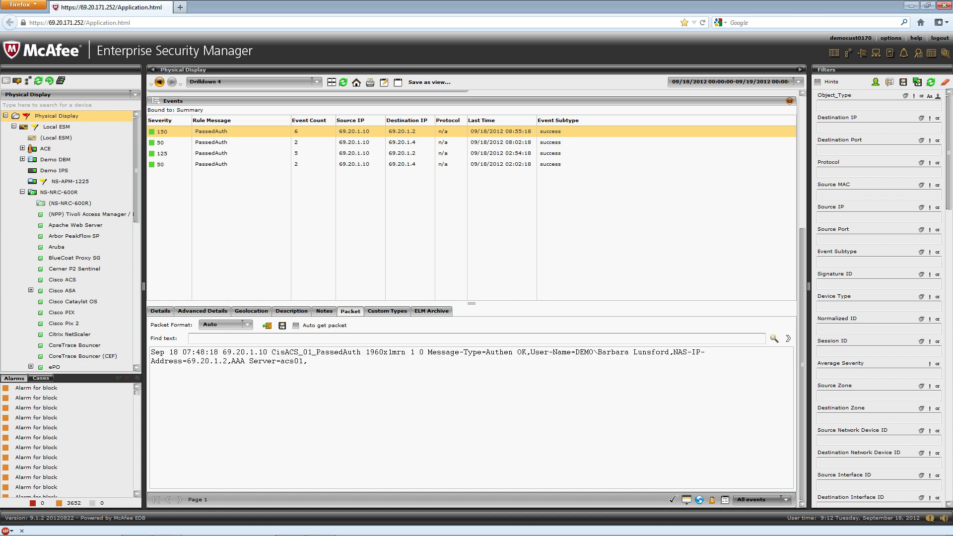
left_click_drag(307, 360, 151, 352)
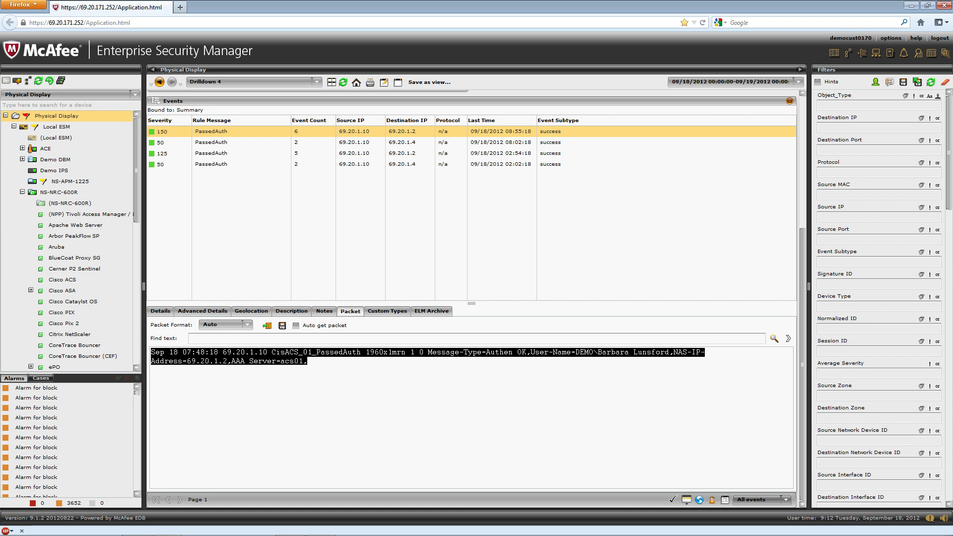
left_click(367, 387)
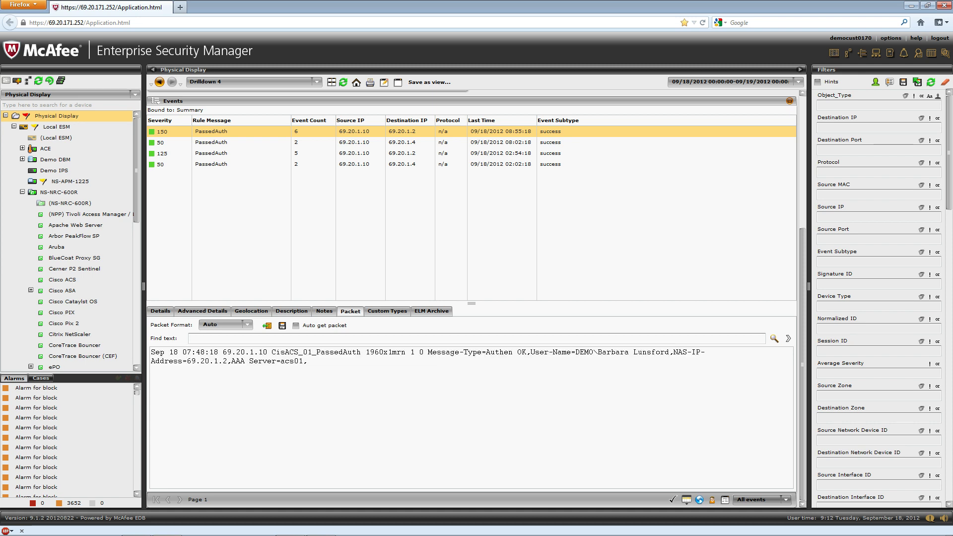
Return to the Event Count by Device view and add a network graph component using the Event Network Graph query.
left_click(160, 82)
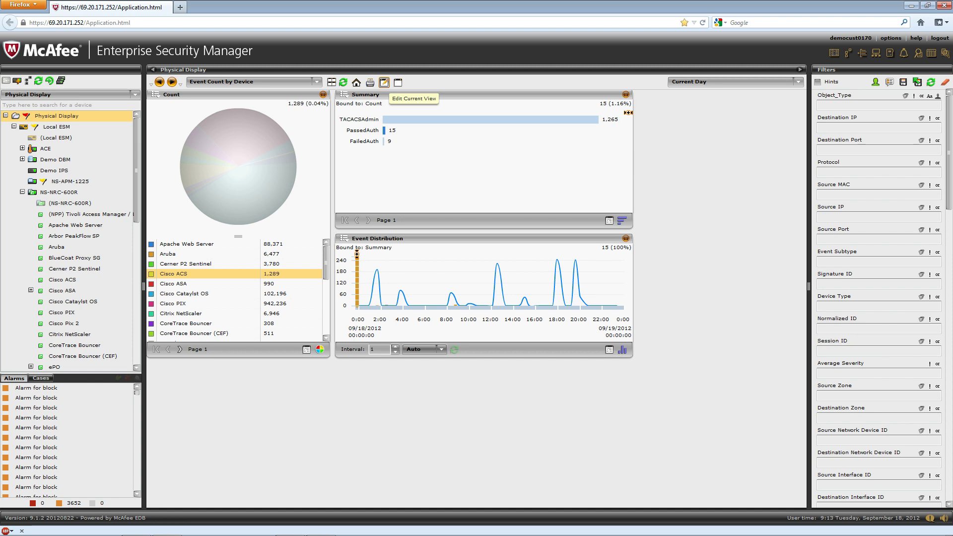
left_click(383, 82)
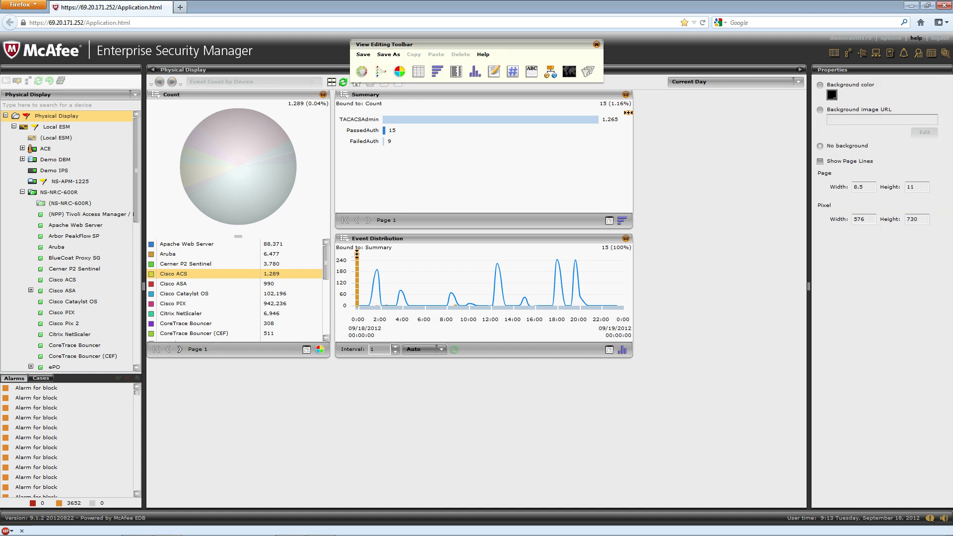
left_click_drag(380, 72, 674, 221)
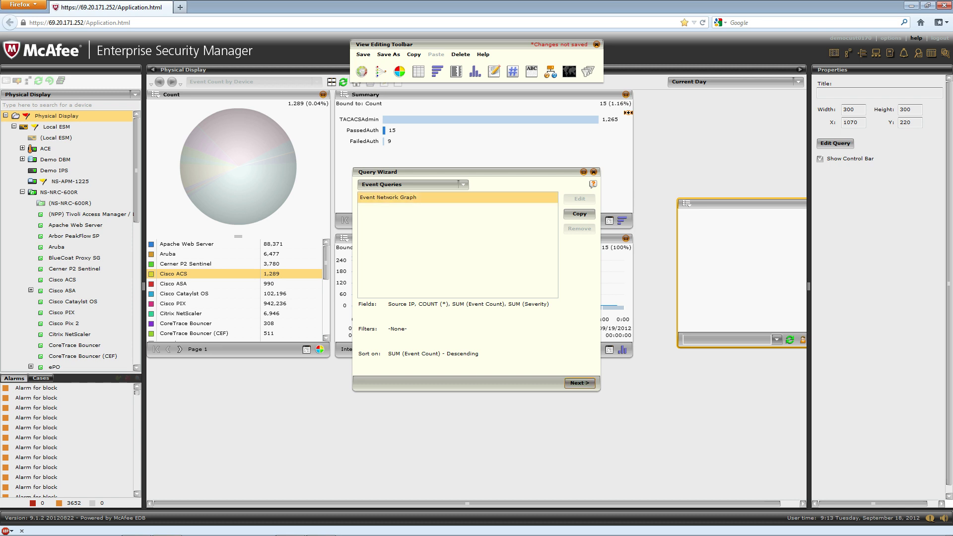
left_click(579, 383)
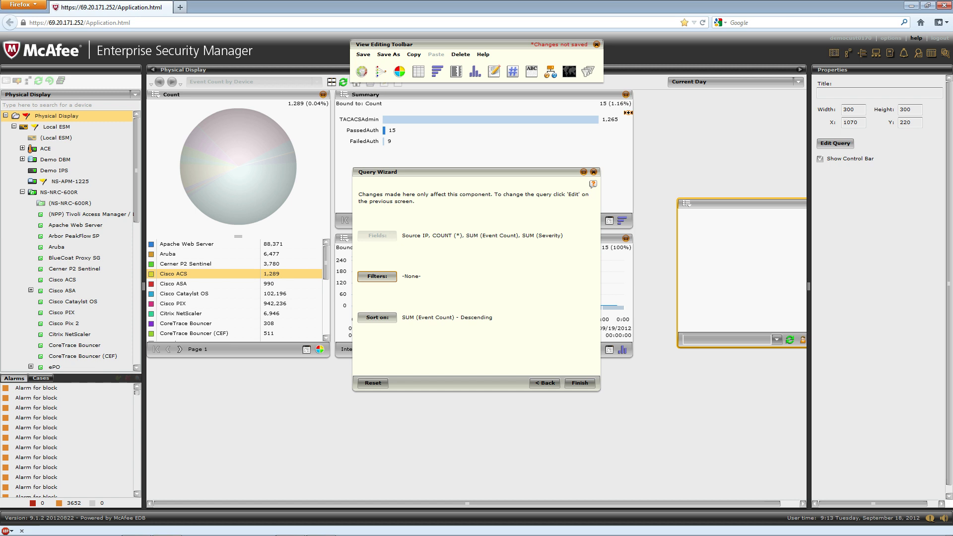
Set the time range filter of the network graph's query to Current Day.
left_click(377, 276)
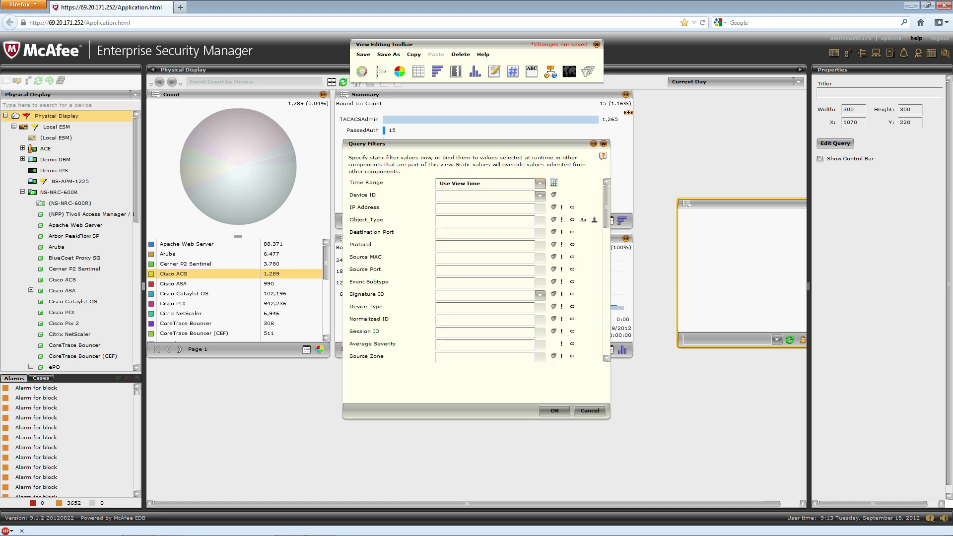
left_click(540, 183)
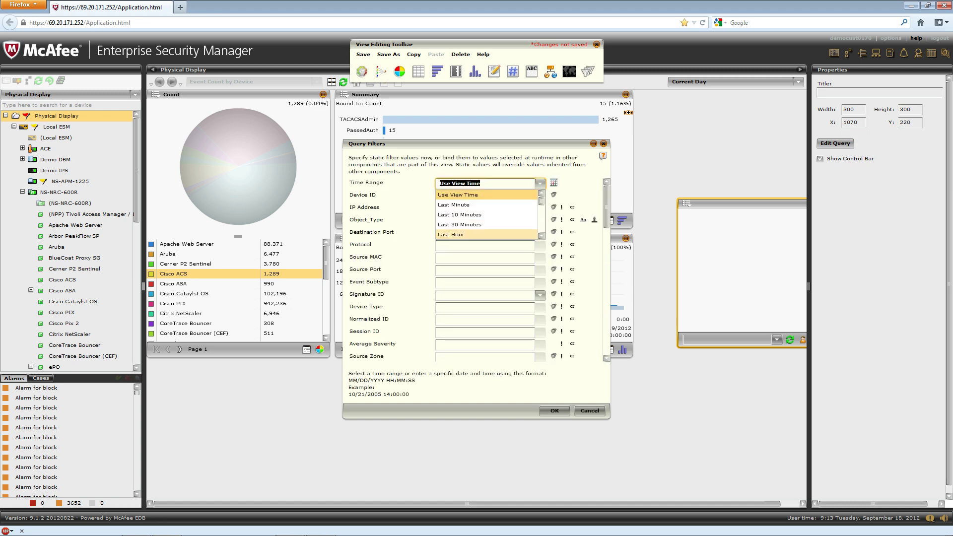
scroll(477, 213, "up", 3)
scroll(476, 224, "down", 3)
left_click(541, 193)
left_click(541, 193)
left_click(454, 205)
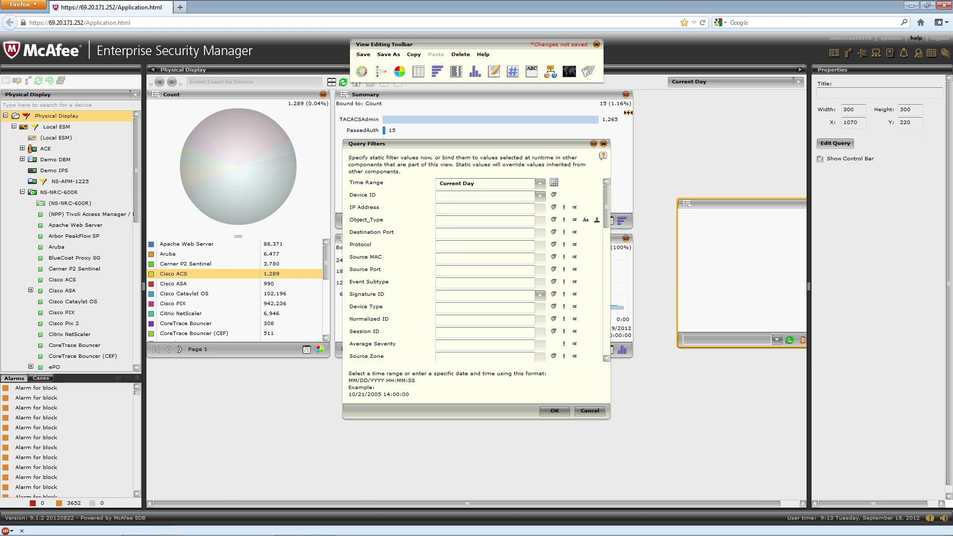
Filter the network graph's query by the Cisco ACS device and finish the query setup.
left_click(553, 195)
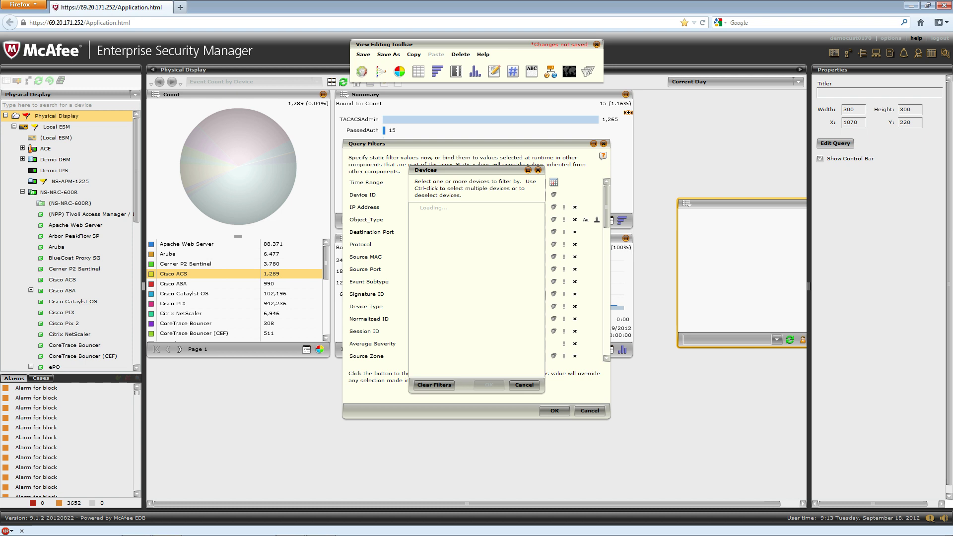
left_click(540, 373)
left_click(540, 372)
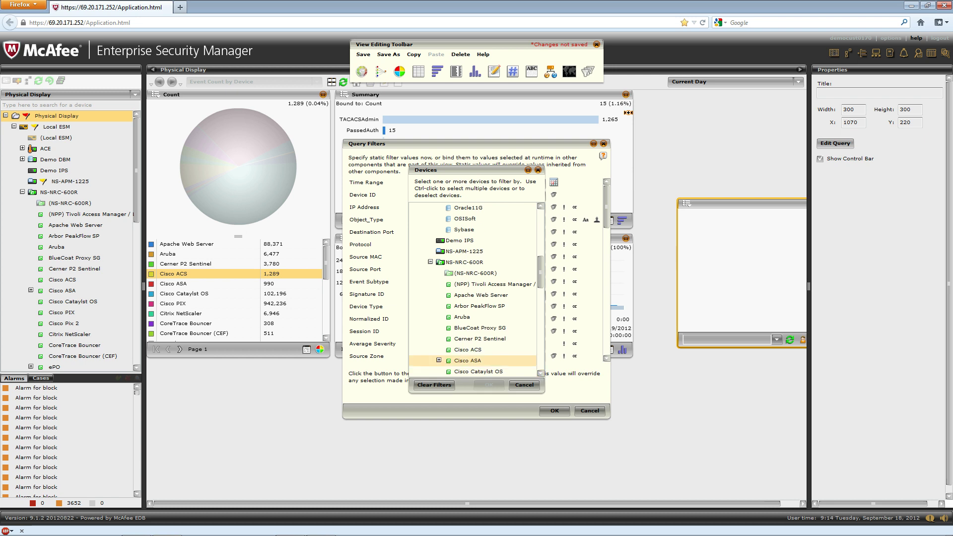
left_click(467, 349)
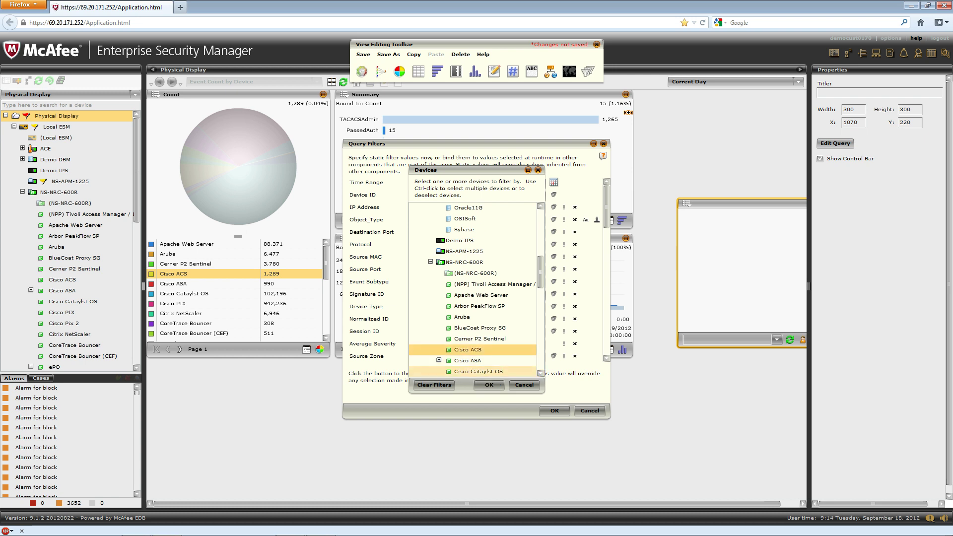
left_click(488, 385)
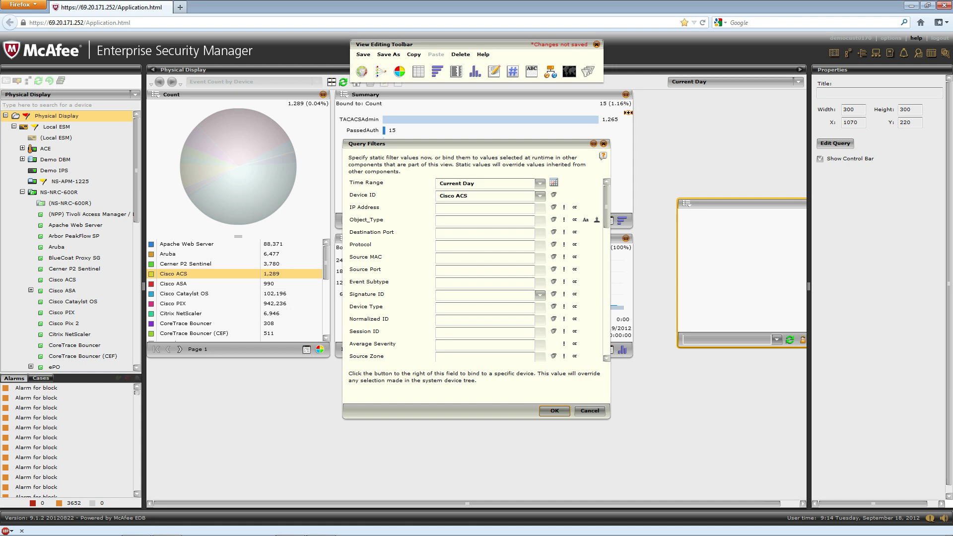
left_click(555, 410)
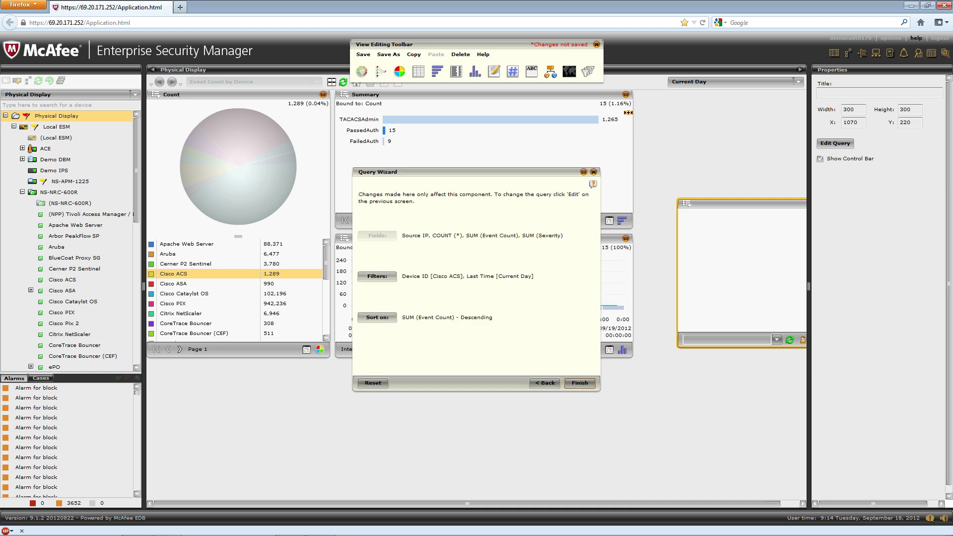
left_click(579, 382)
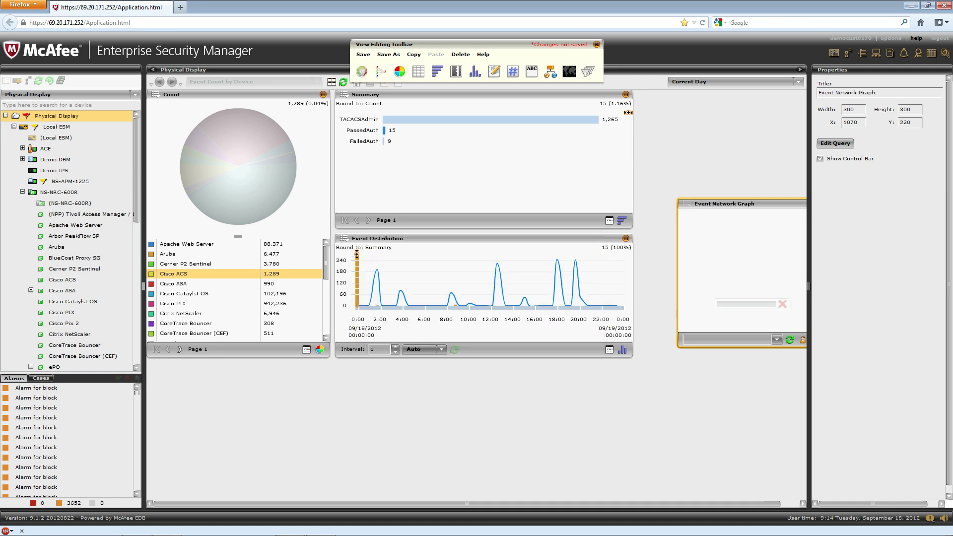
Move the Event Network Graph to about X 1010, Y 170, and center its destination node 69.20.100.19 to view its connections.
left_click_drag(719, 204, 690, 179)
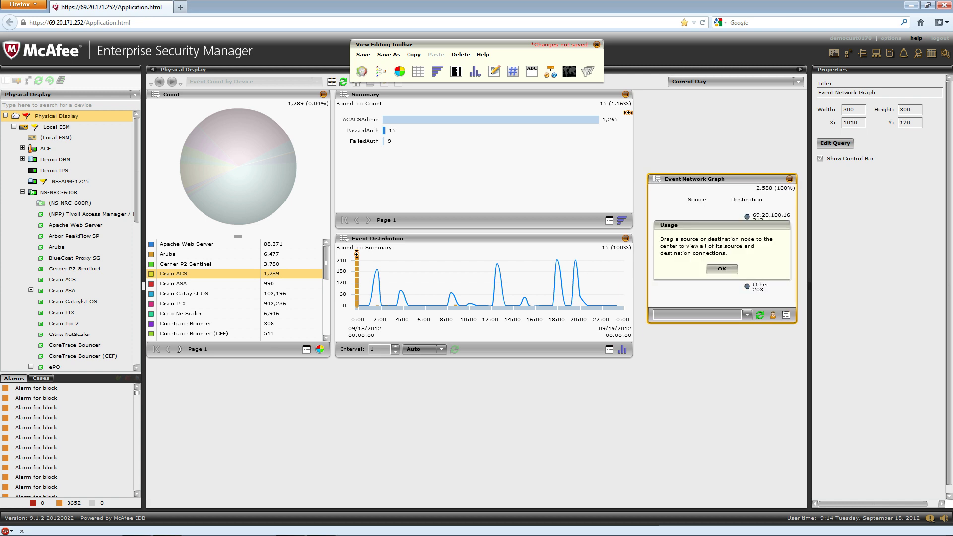
left_click(722, 268)
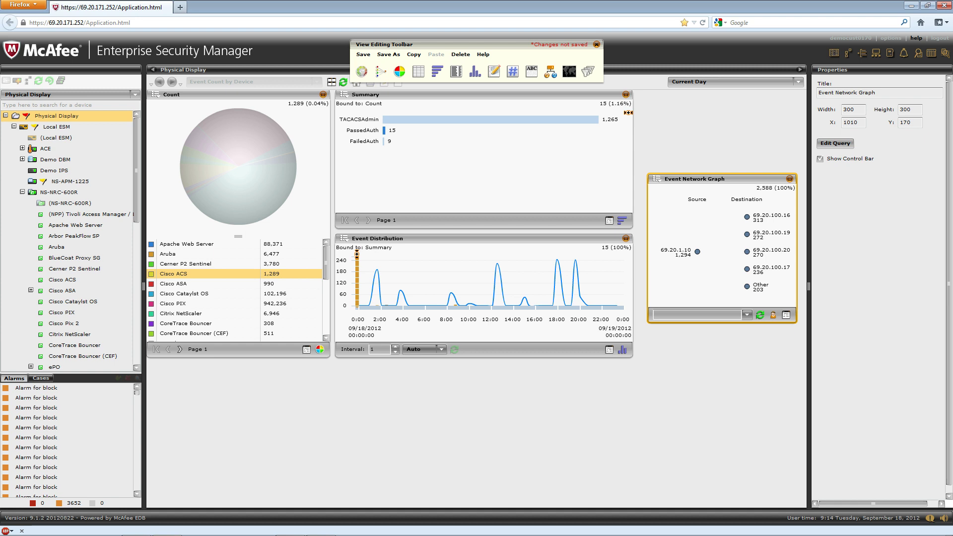
left_click_drag(747, 234, 722, 252)
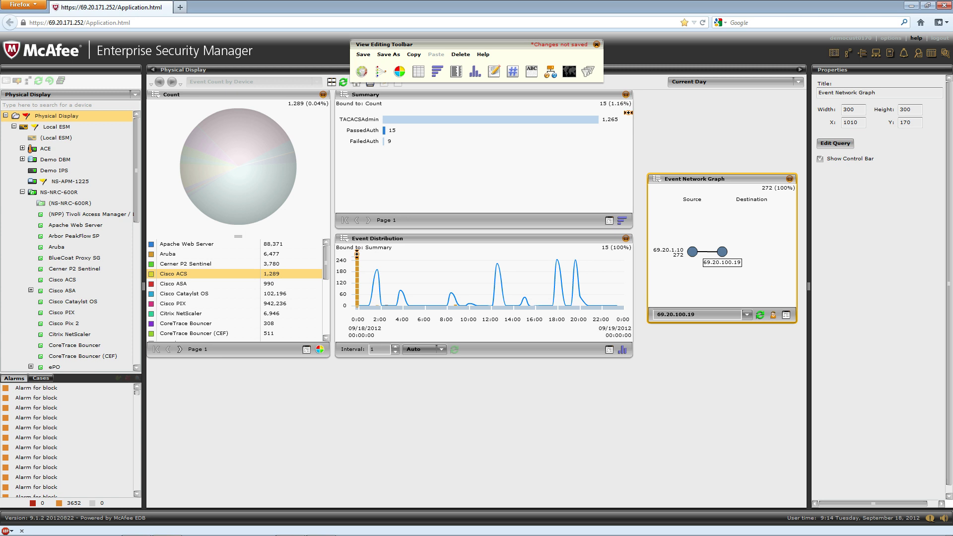
Delete the Summary chart from the view, and exit view editing without saving the changes.
left_click(628, 113)
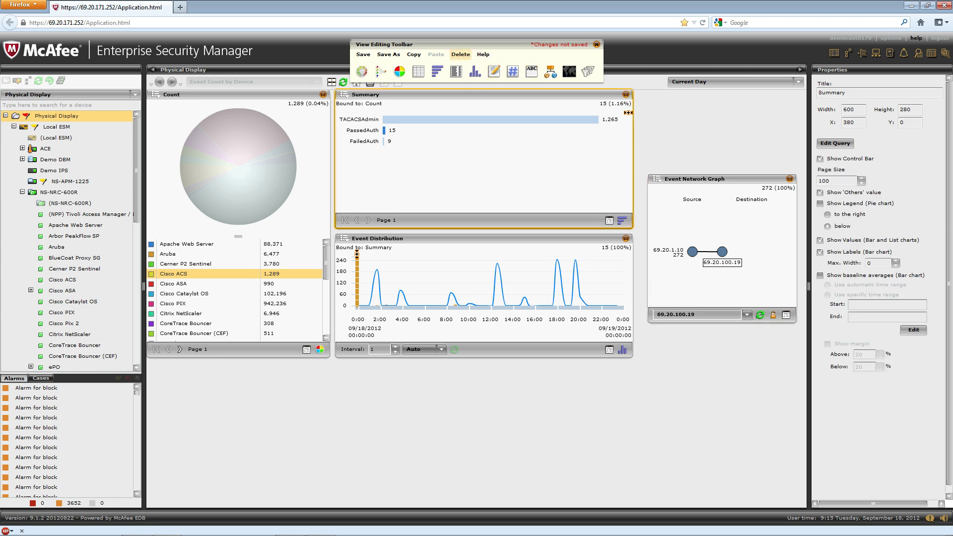
left_click(460, 54)
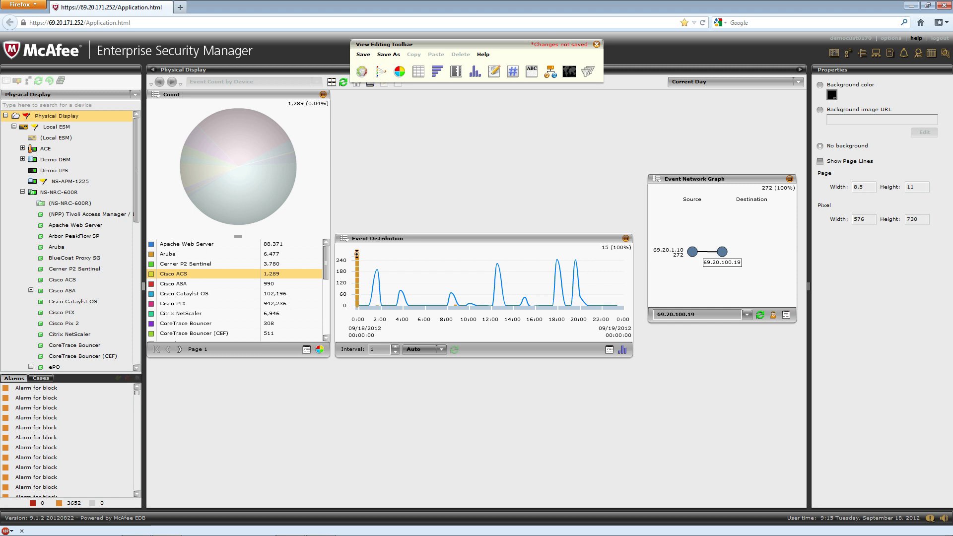
left_click(596, 45)
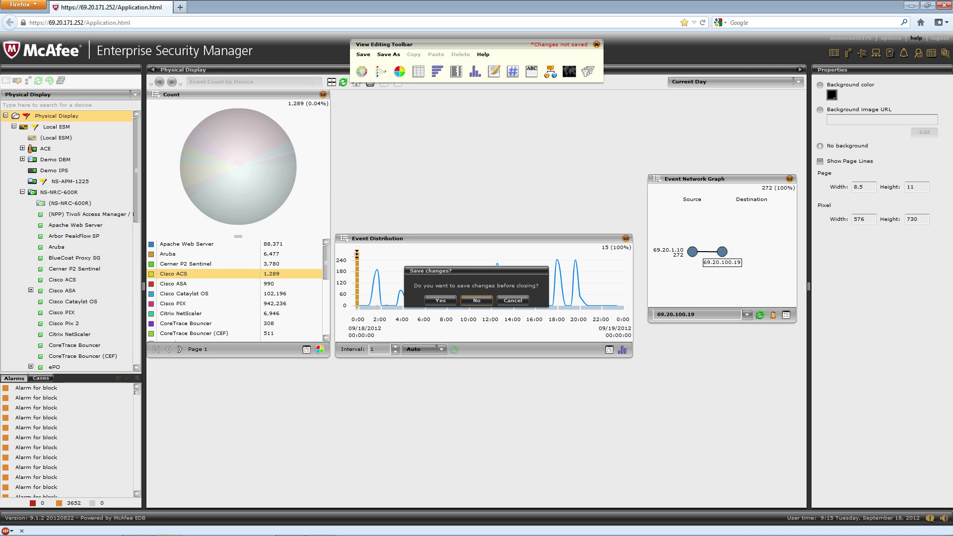
left_click(476, 300)
left_click(440, 300)
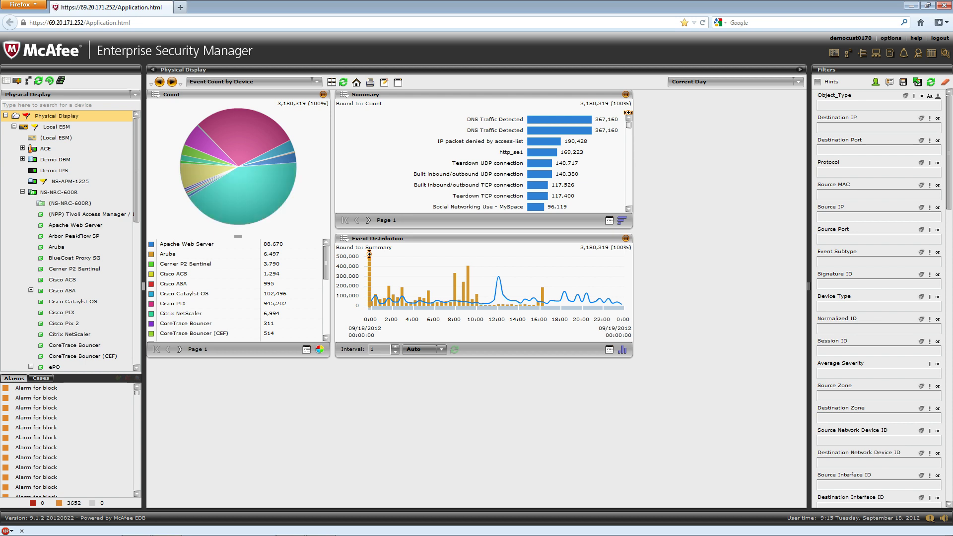
Start adding a data source to the NS-NRC-600R receiver, with Juniper Networks as vendor and Juniper Secure Access (ASP) as model.
left_click(59, 192)
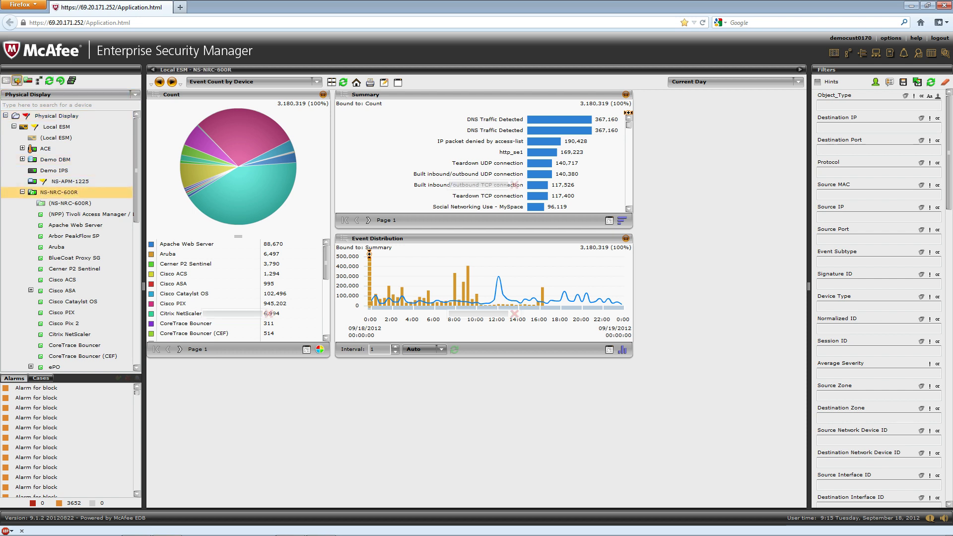
left_click(17, 81)
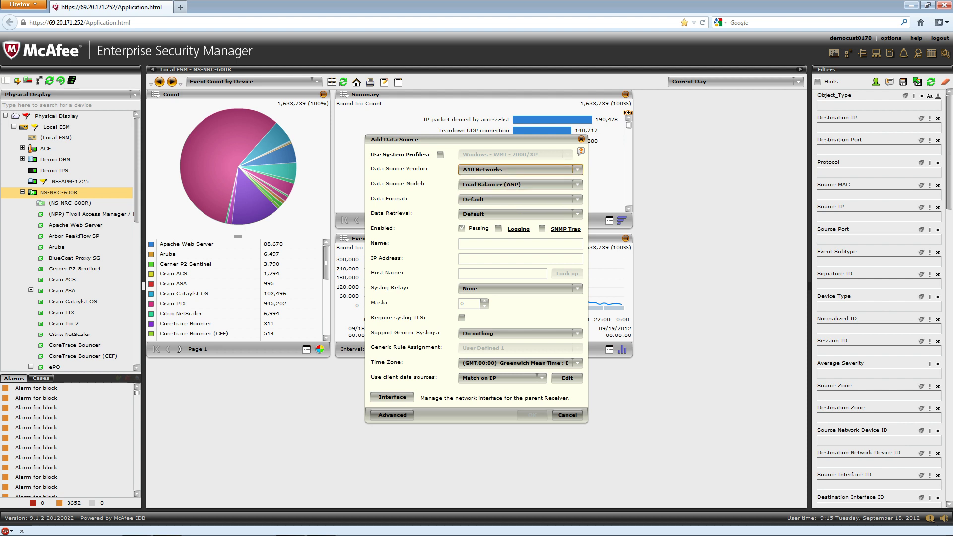
left_click(516, 169)
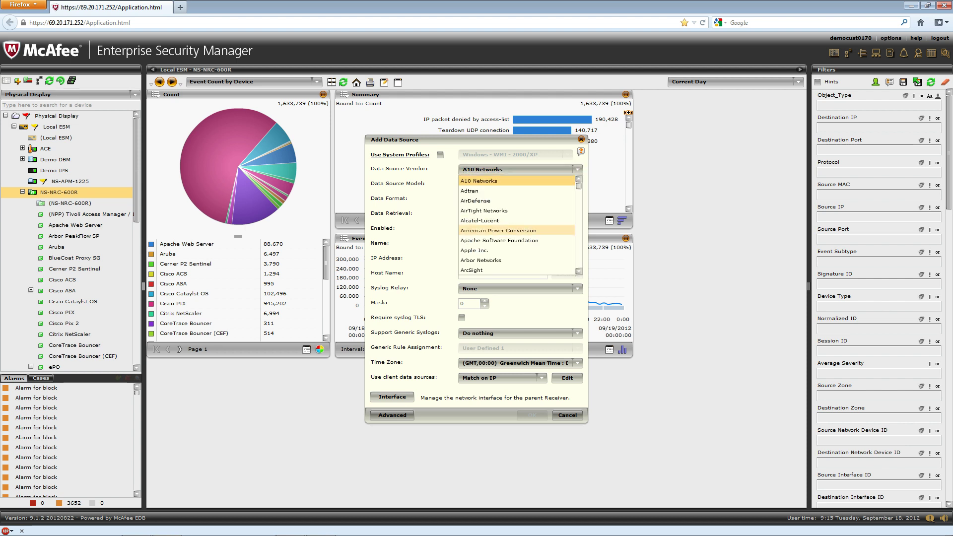
scroll(516, 230, "down", 3)
scroll(516, 225, "down", 4)
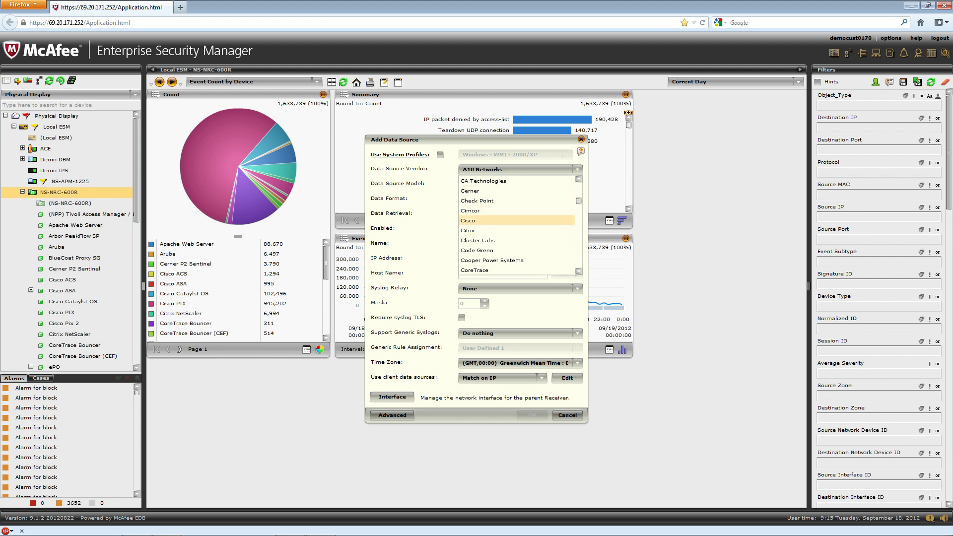
scroll(516, 226, "down", 2)
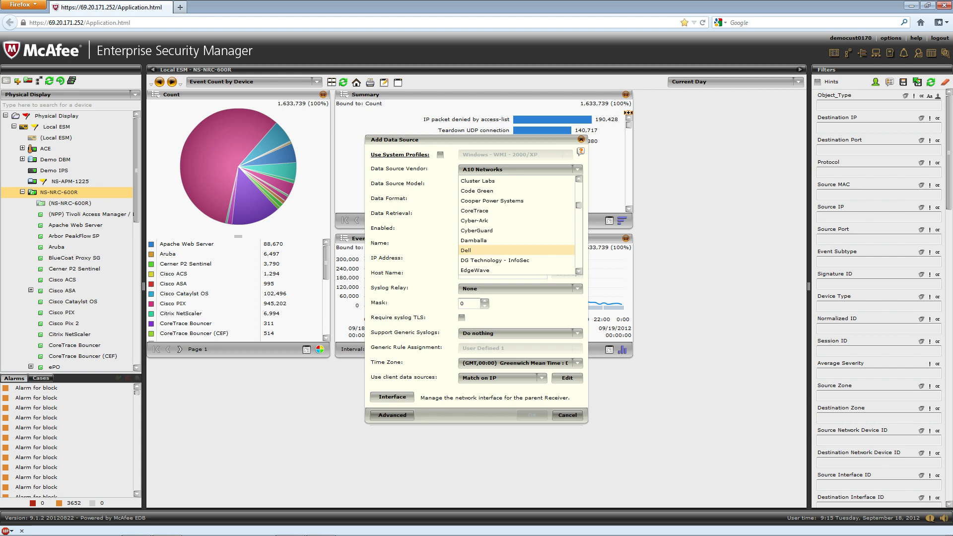
scroll(516, 250, "down", 2)
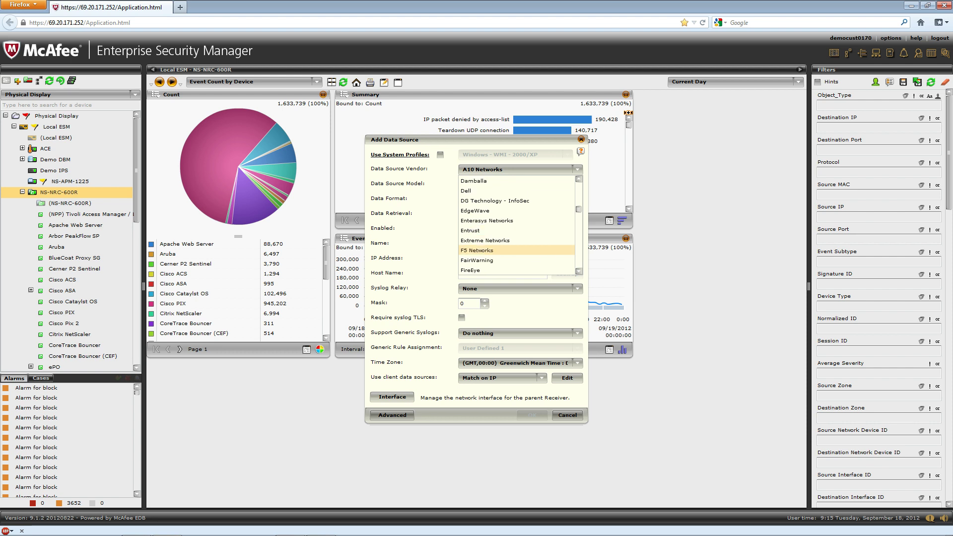
scroll(515, 230, "down", 1)
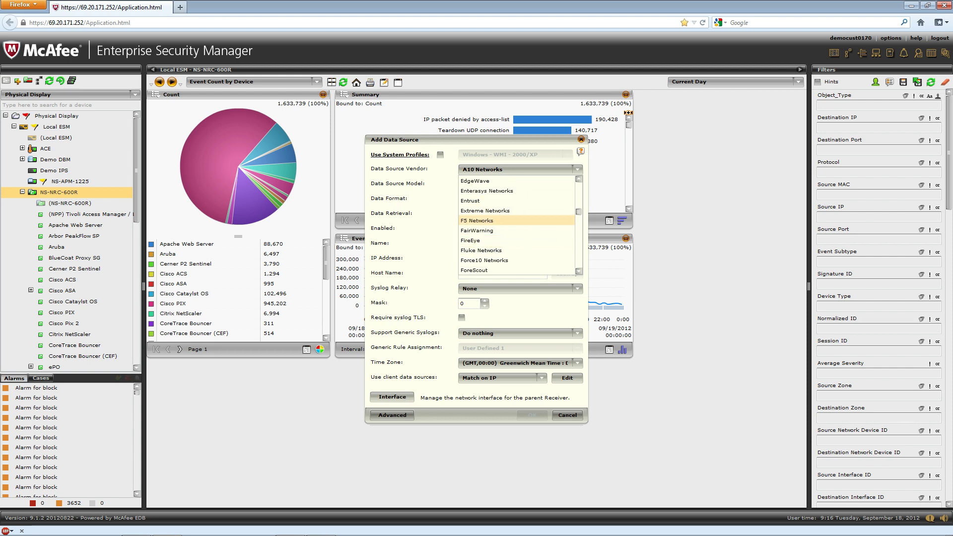
key("j")
key("Return")
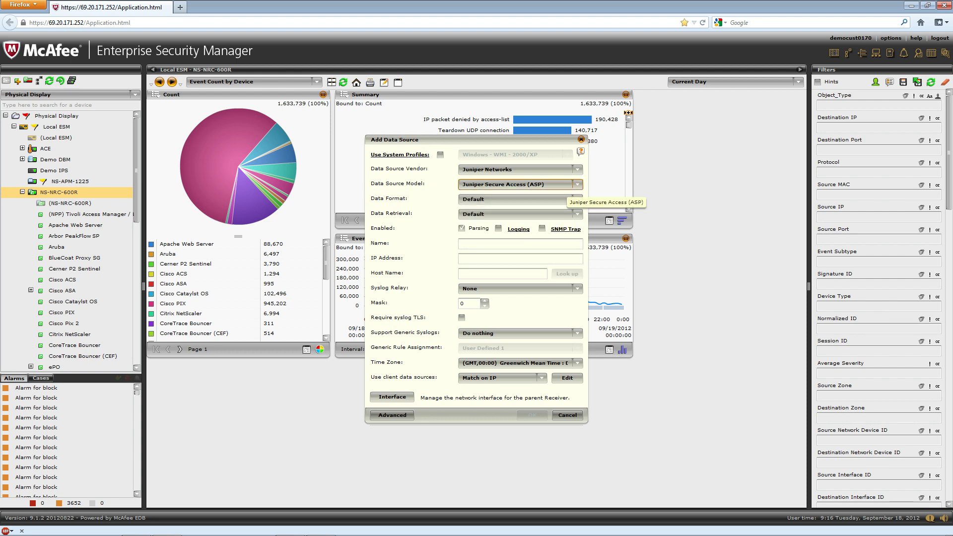
key("Tab")
Enter "secure access" as the data source name and 10.125.4.1 as its IP address, and cancel adding the source.
left_click(520, 244)
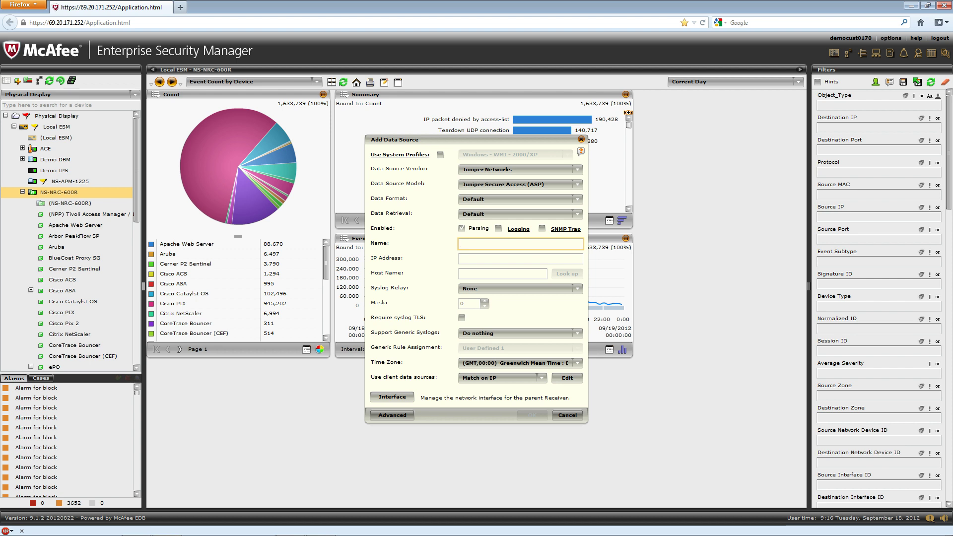
type("secure access")
left_click(520, 258)
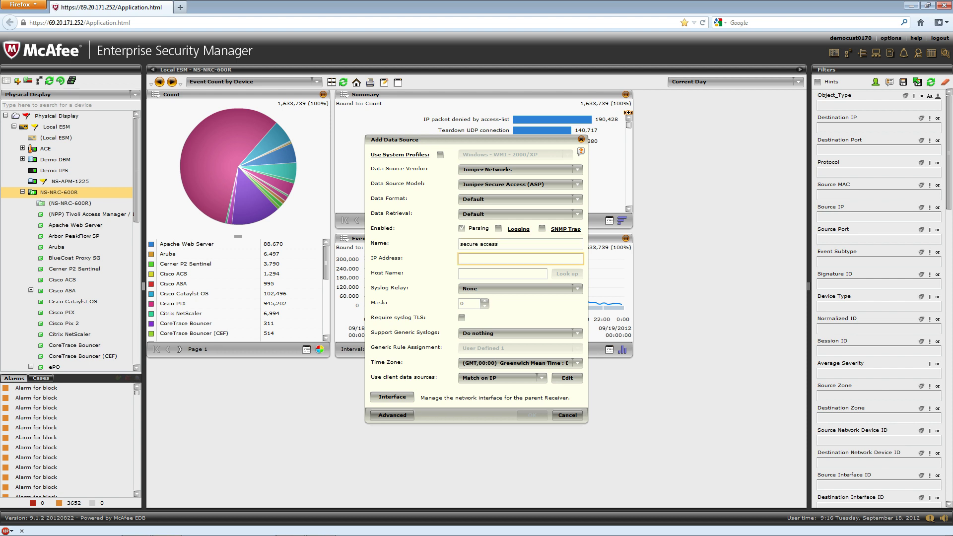
type("10.125")
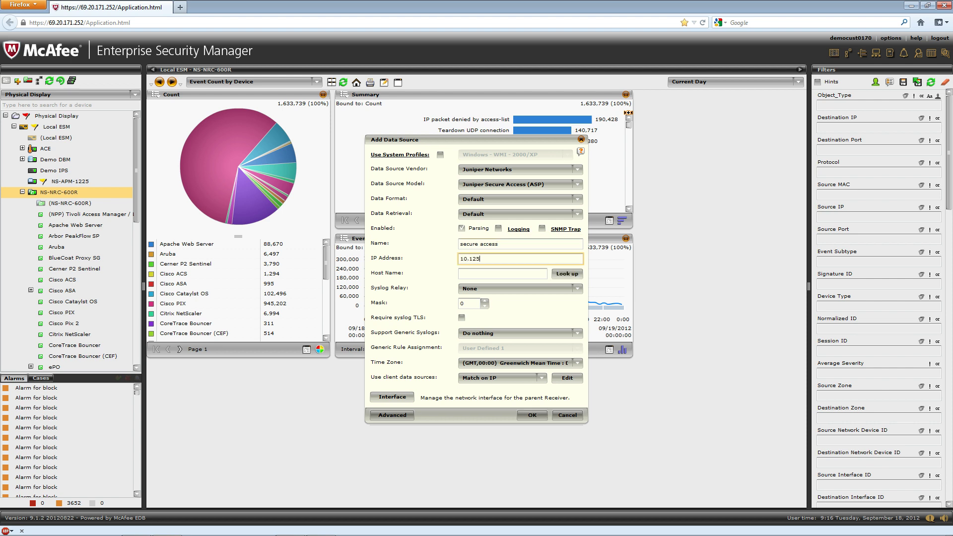
type(".4.1")
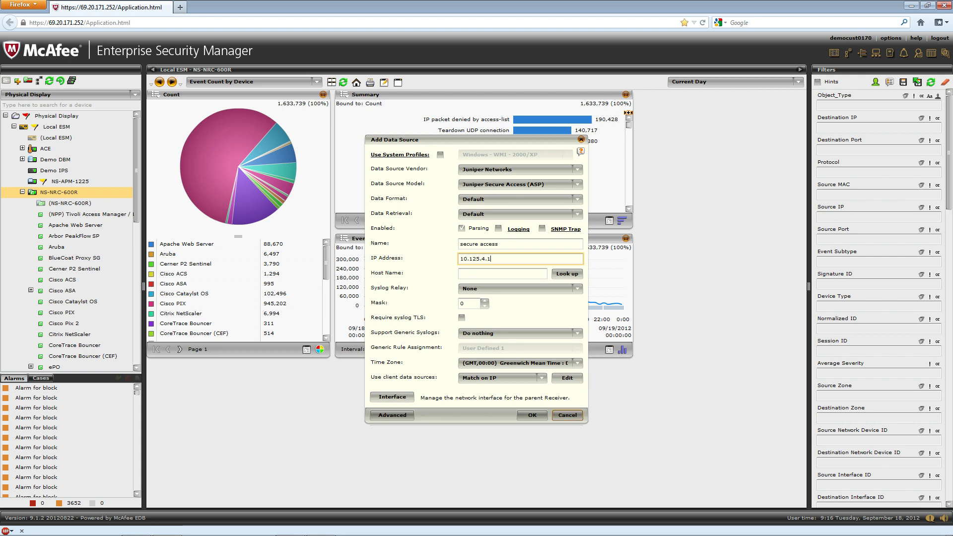
left_click(567, 414)
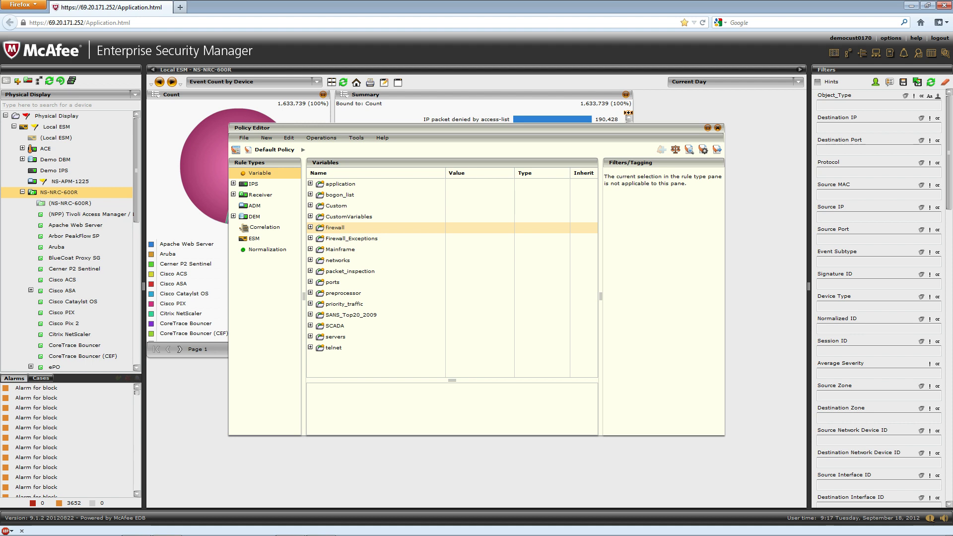
Create a new correlation rule named "5 authentication failed and 1 success".
left_click(243, 227)
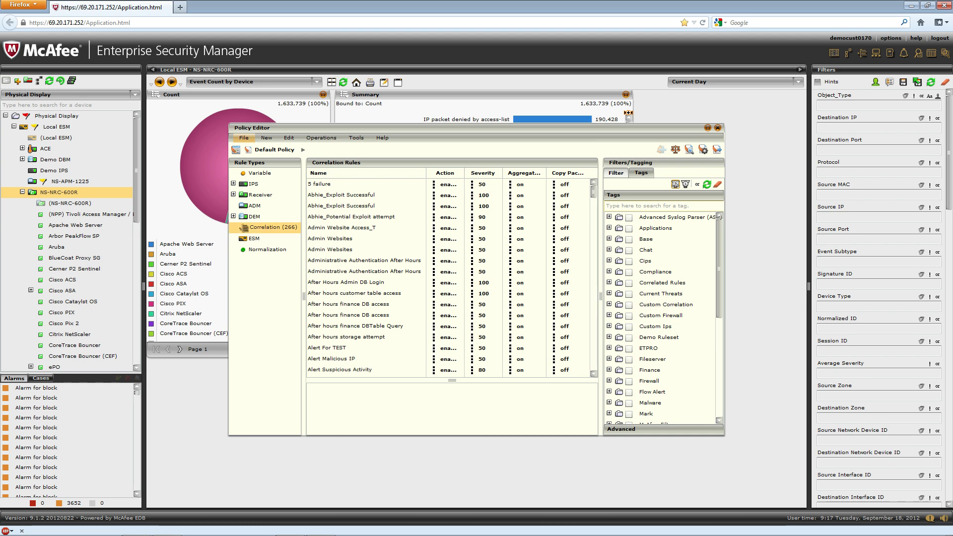
left_click(267, 137)
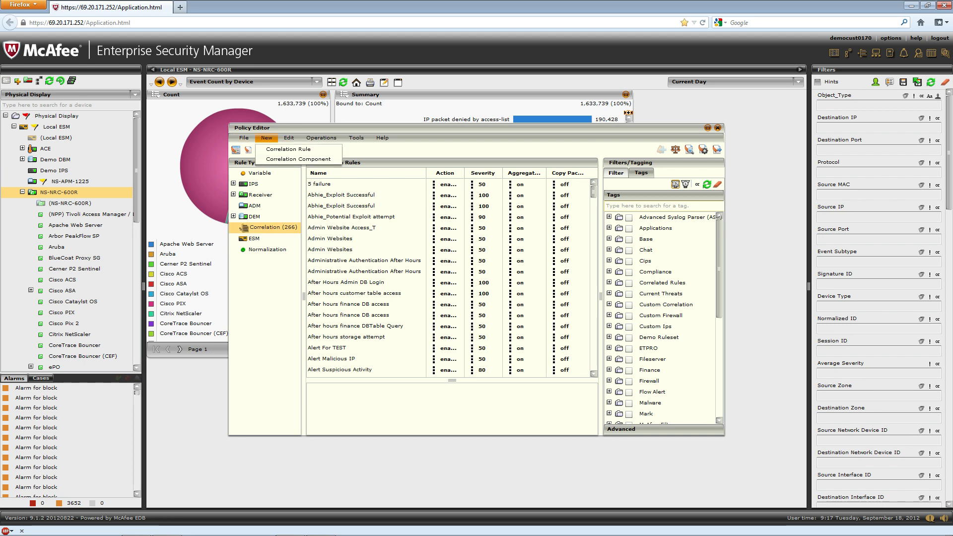
left_click(288, 149)
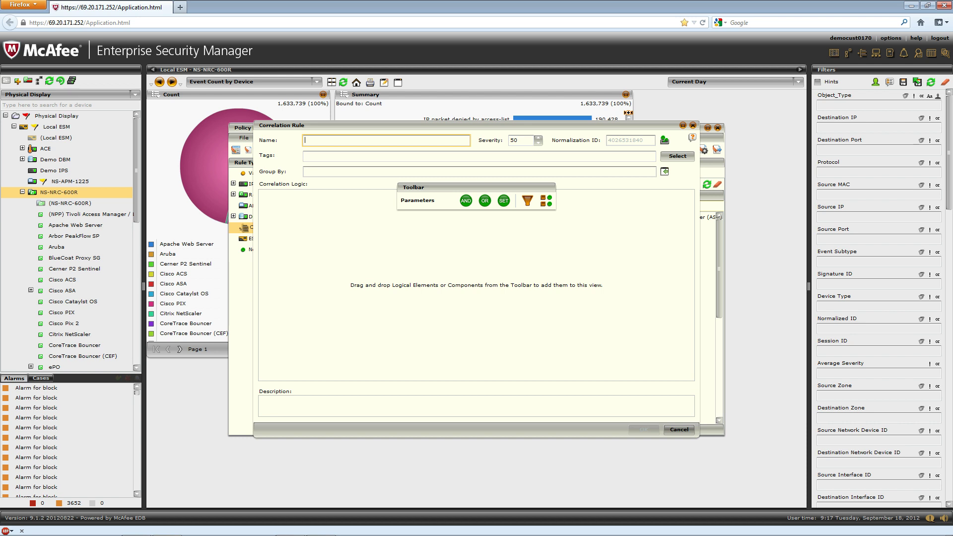
type("5")
key("BackSpace")
key("BackSpace")
type("authentication failed an")
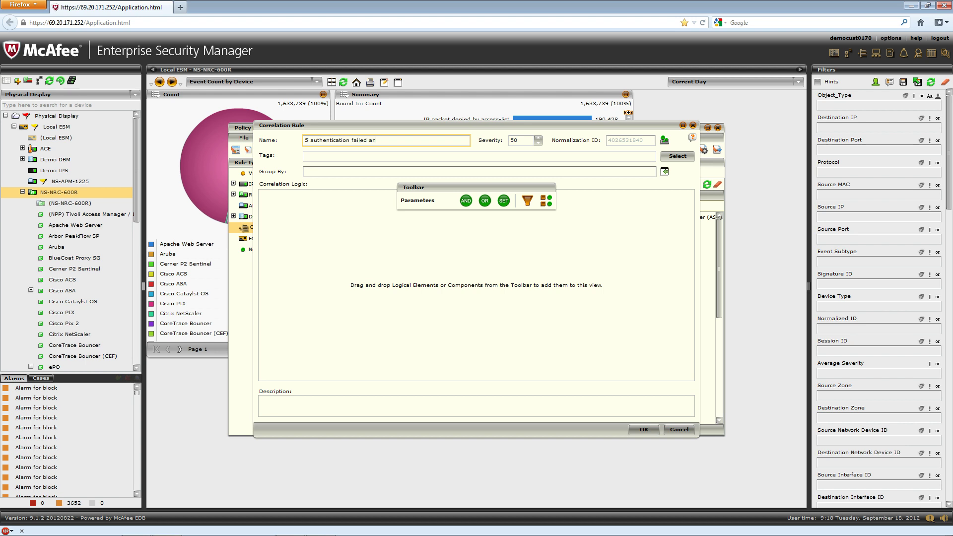
type("d 1 success")
Place an AND element containing a Filter Fields component in the correlation logic, and choose Normalization Rule as its first filter field.
left_click_drag(450, 216, 415, 280)
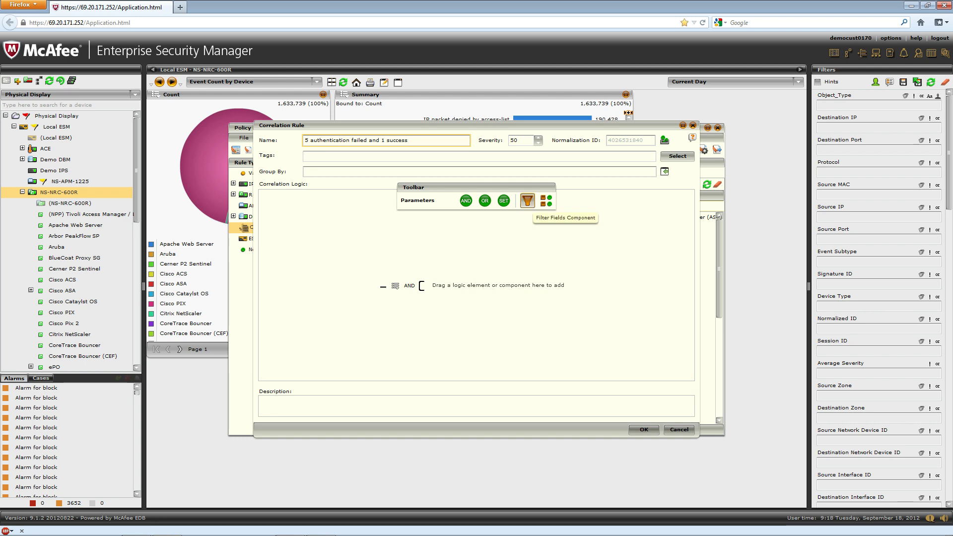
left_click_drag(527, 200, 487, 287)
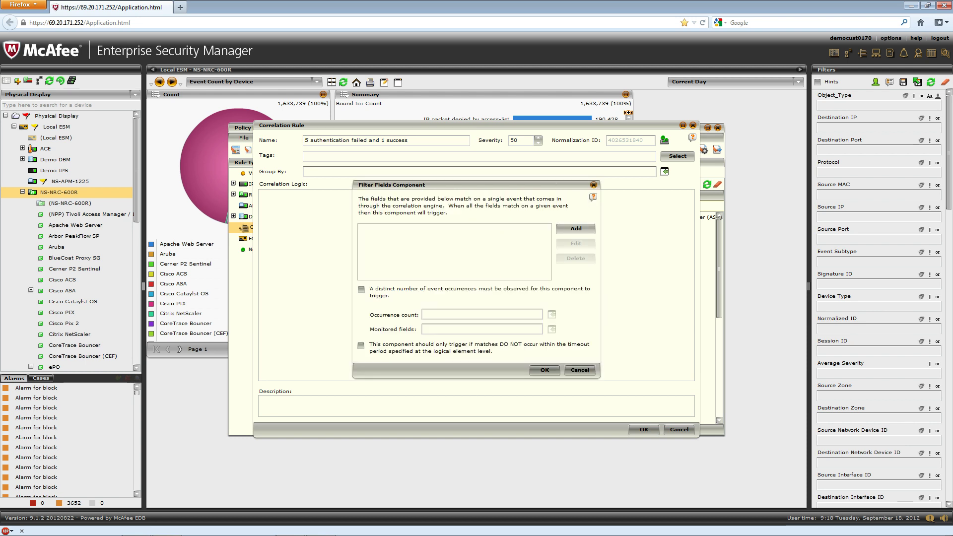
left_click(575, 229)
left_click(407, 281)
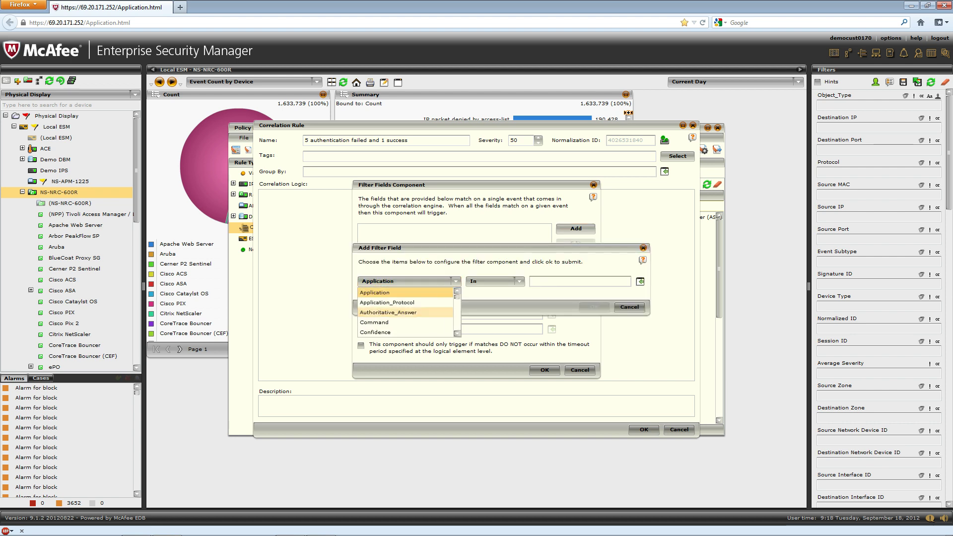
scroll(392, 322, "down", 1)
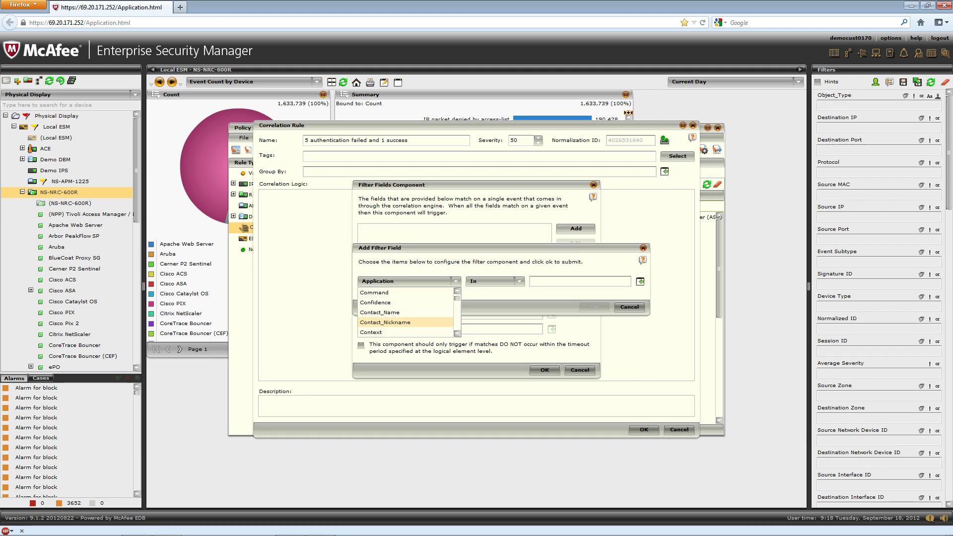
scroll(385, 322, "down", 1)
left_click(384, 322)
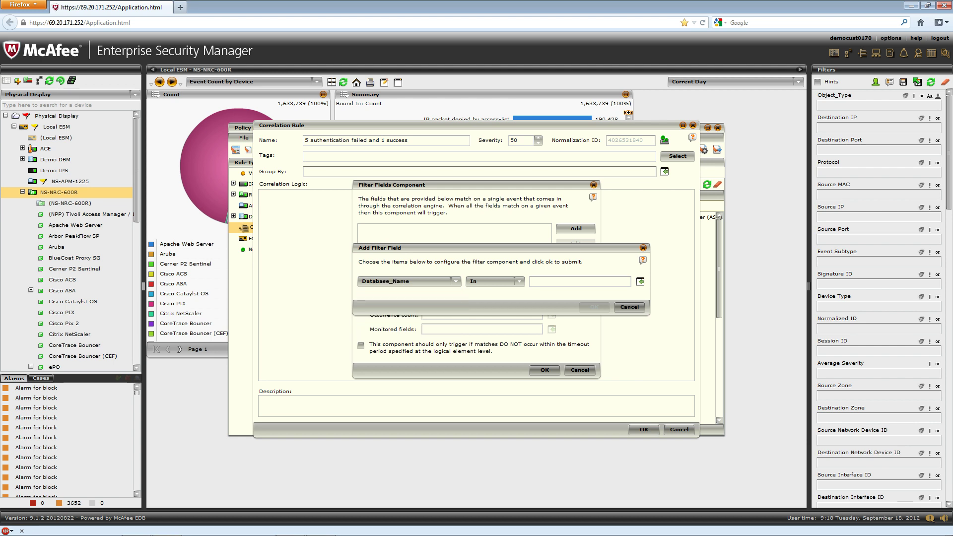
left_click(406, 281)
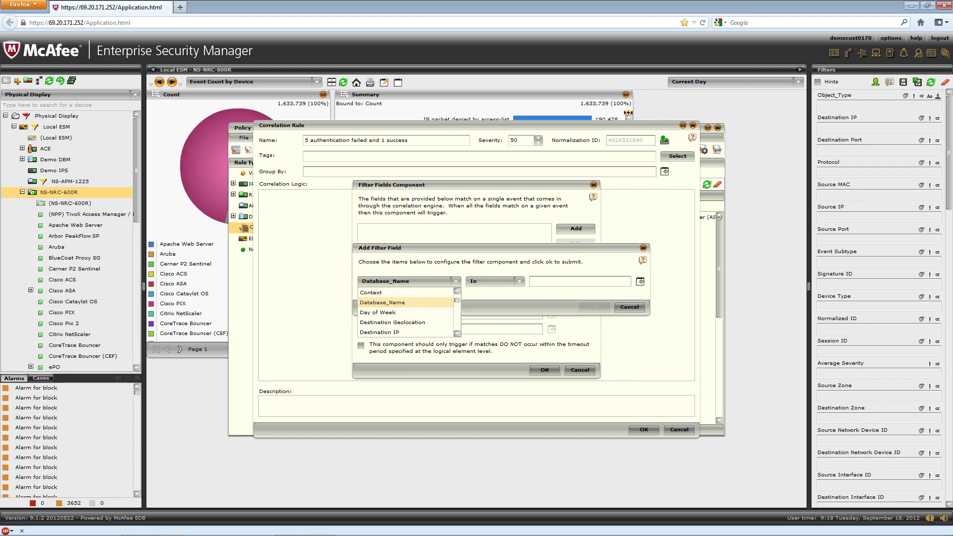
key("n")
key("Tab")
key("Tab")
key("Tab")
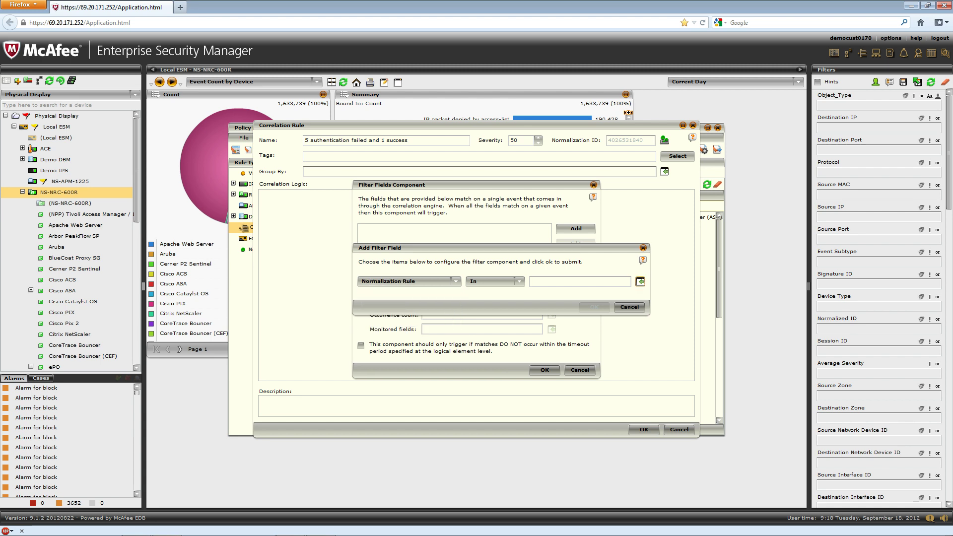
Set the Normalization Rule filter's value to Login from the Authentication category, and add the filter to the component.
key("space")
left_click(409, 219)
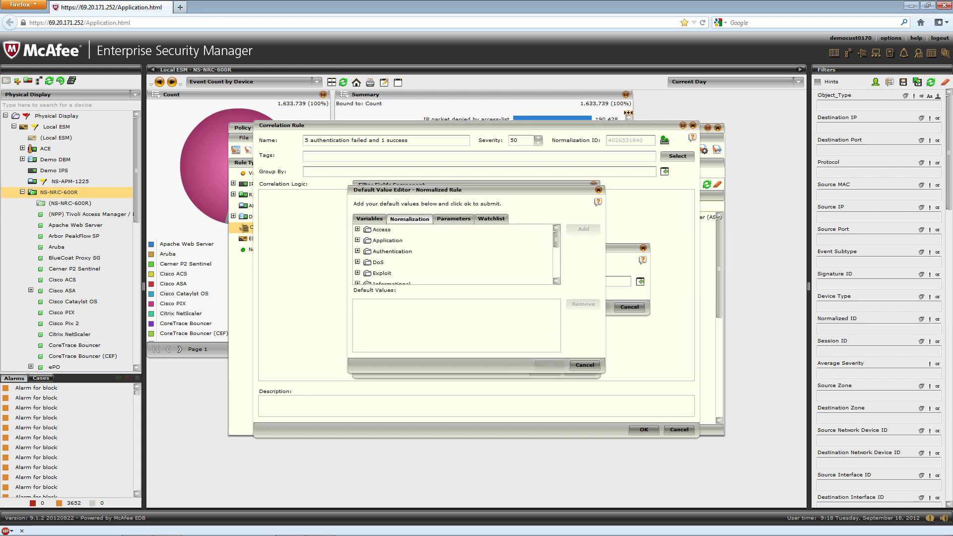
key("Right")
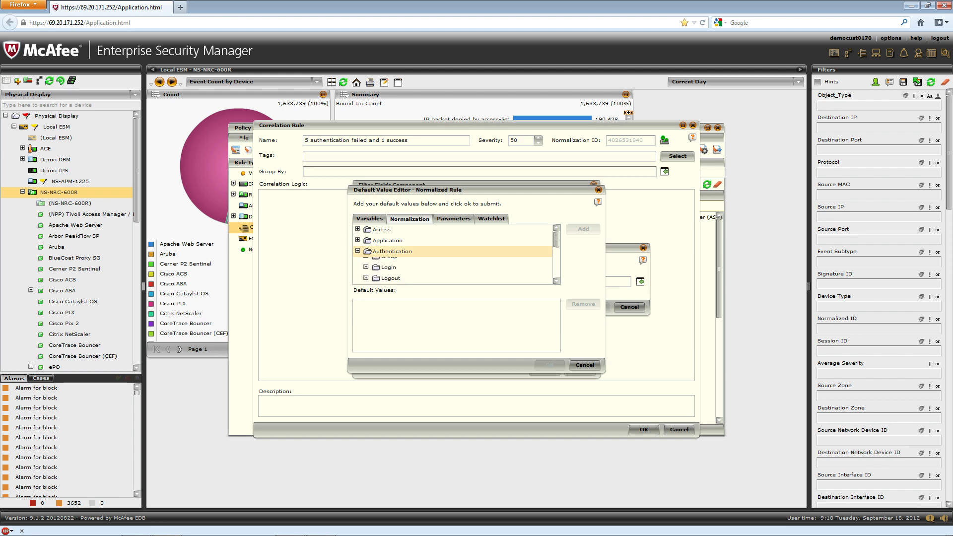
key("Down")
key("Down")
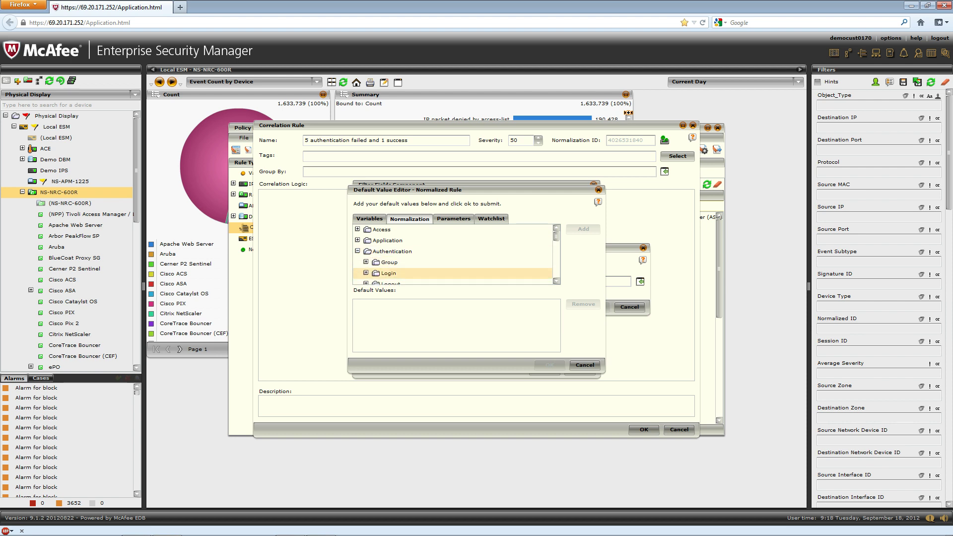
key("Right")
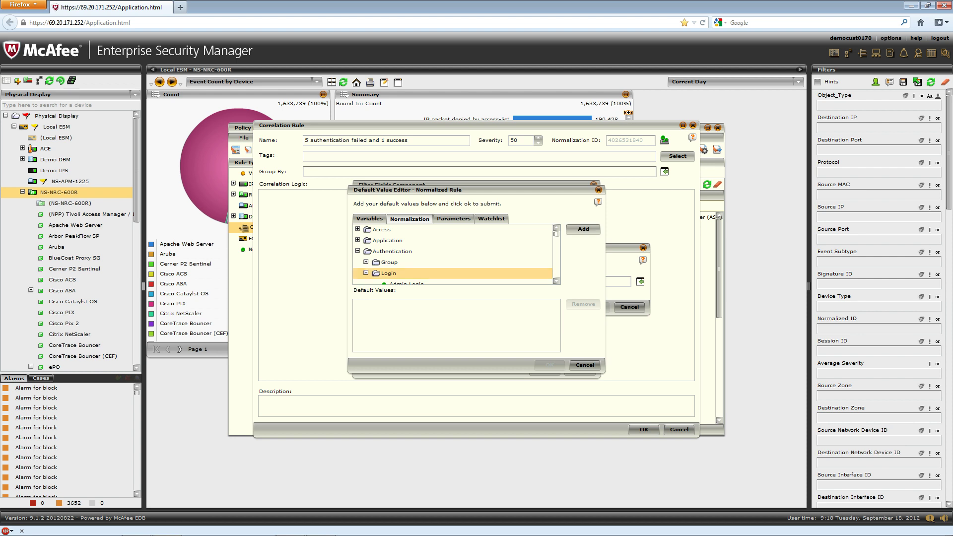
left_click(583, 229)
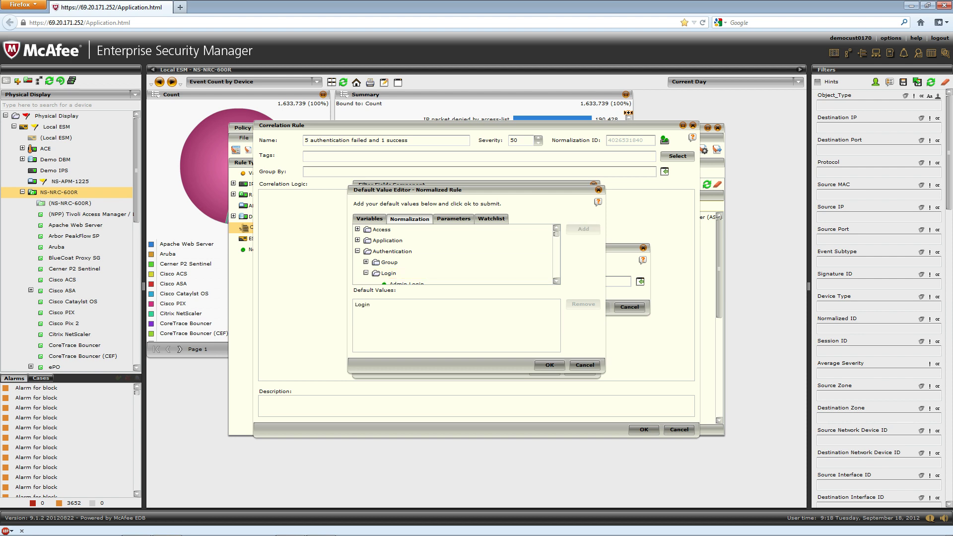
left_click(550, 364)
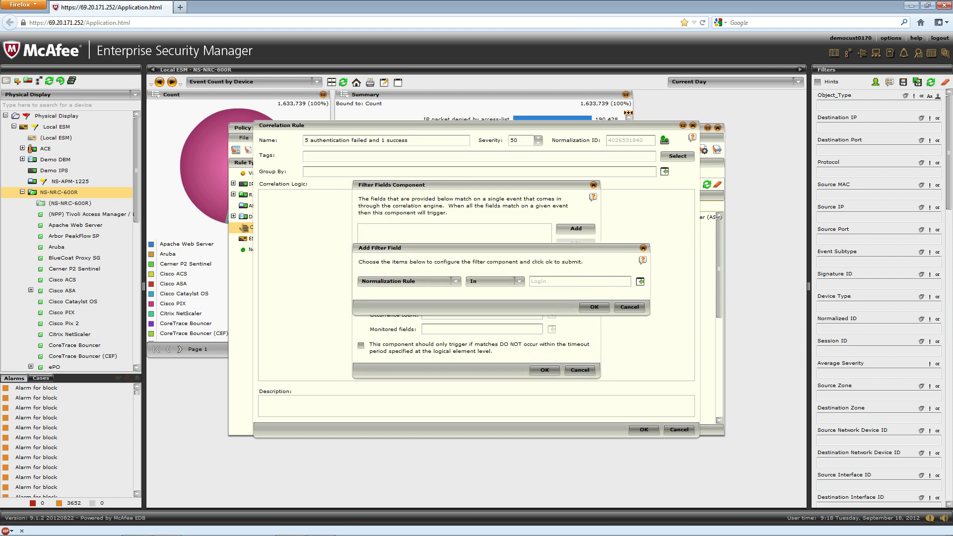
left_click(593, 306)
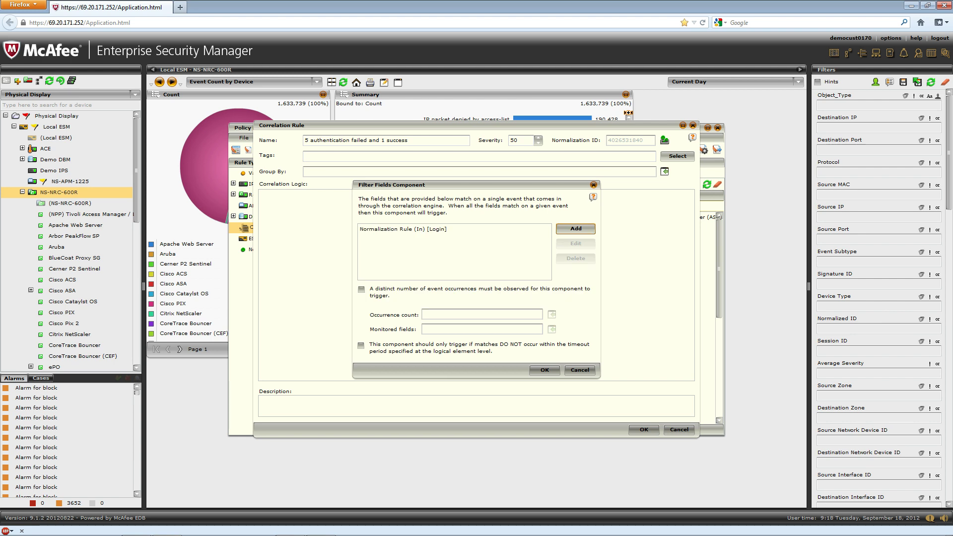
Add a second filter to the component that matches Event Subtype in failure.
left_click(576, 228)
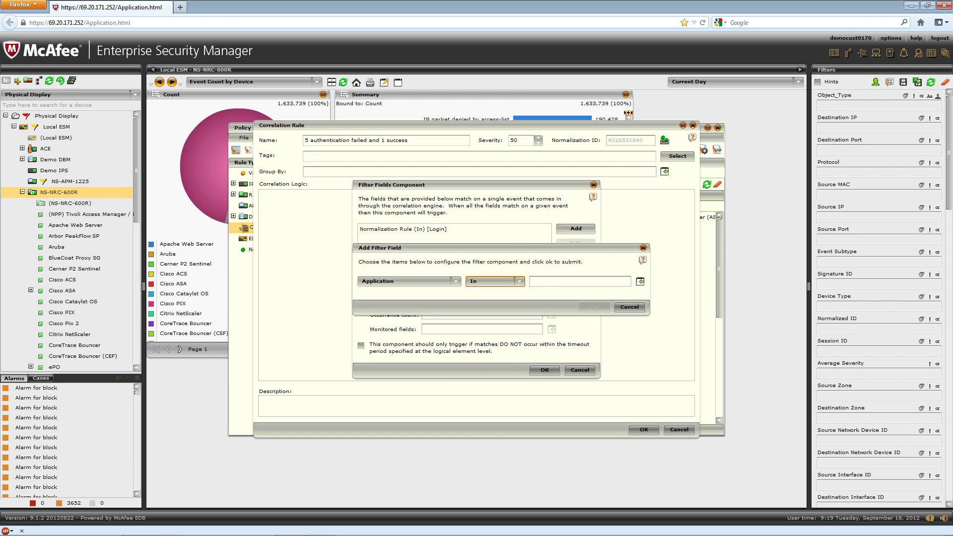
left_click(455, 281)
key("e")
left_click(379, 302)
left_click(640, 282)
left_click(411, 218)
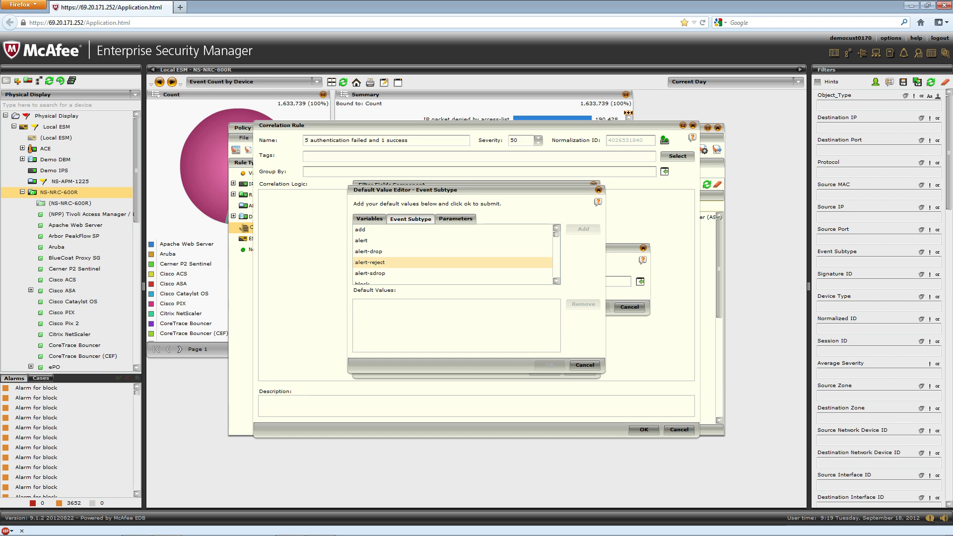
left_click(369, 262)
key("f")
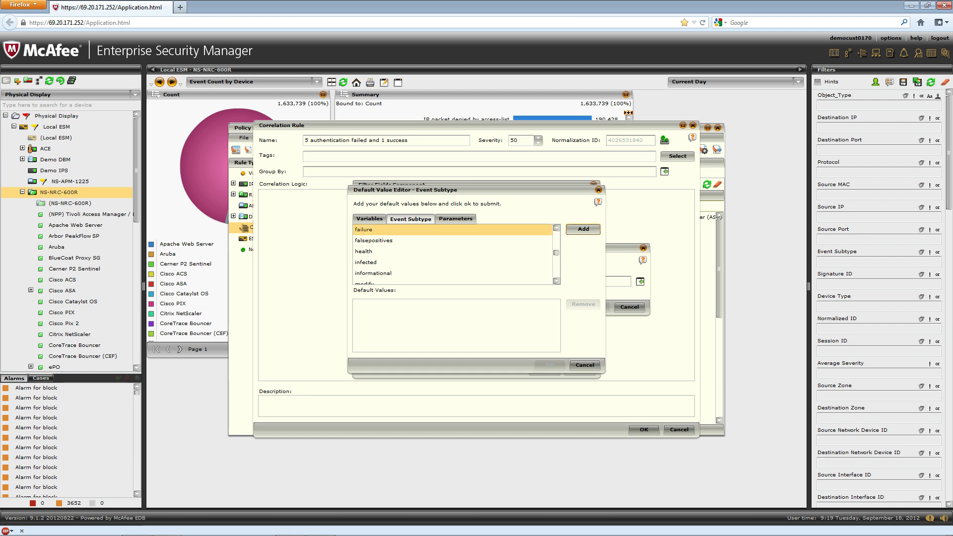
left_click(583, 229)
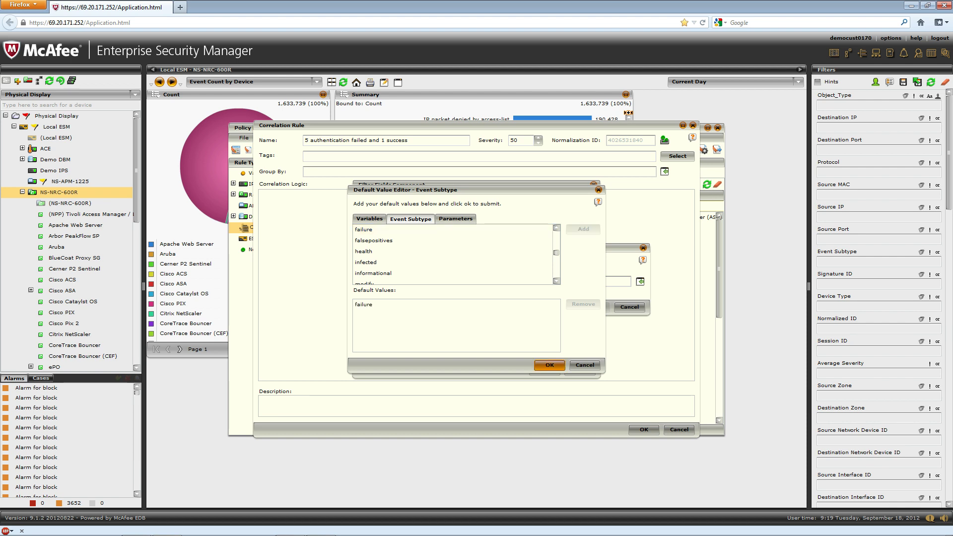
left_click(549, 365)
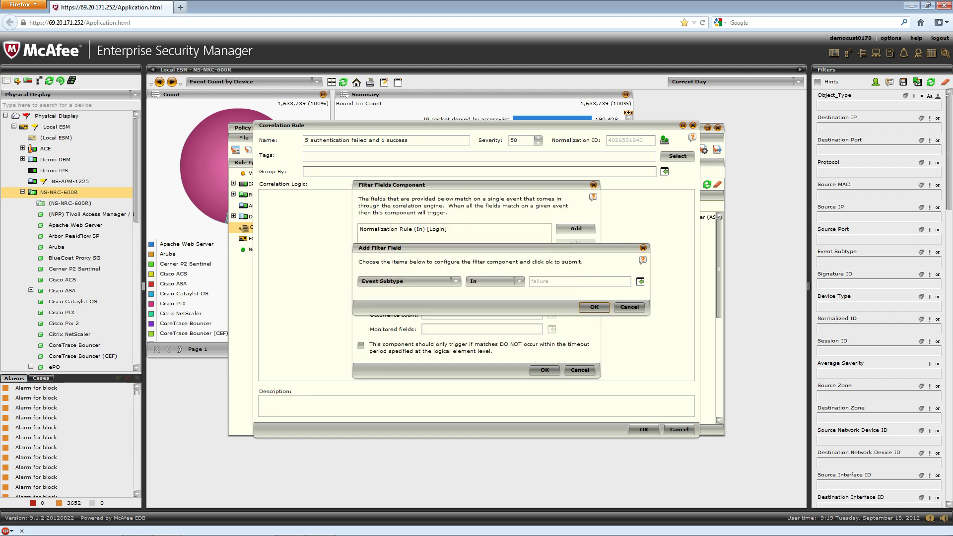
key("Return")
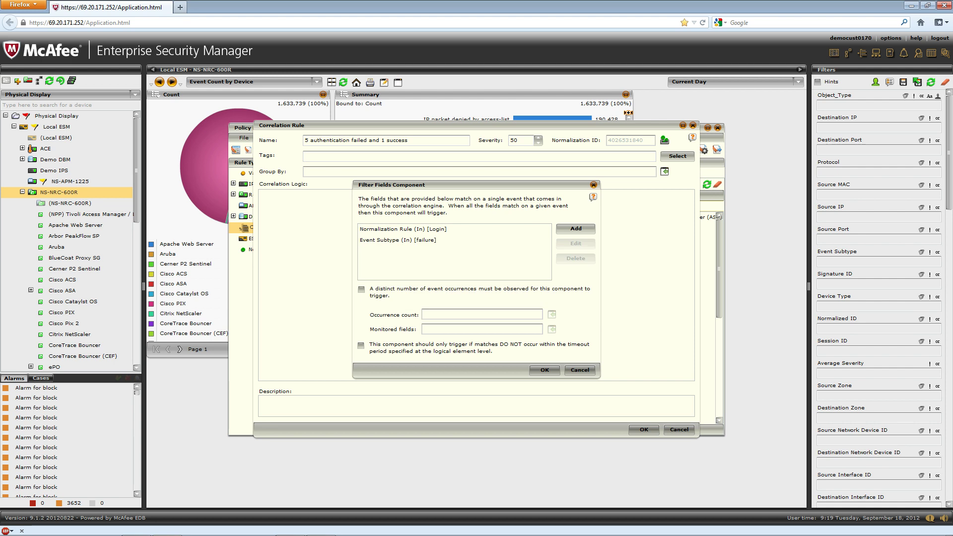
Require a distinct number of event occurrences for the component, with an occurrence count of 5.
left_click(361, 289)
left_click(552, 314)
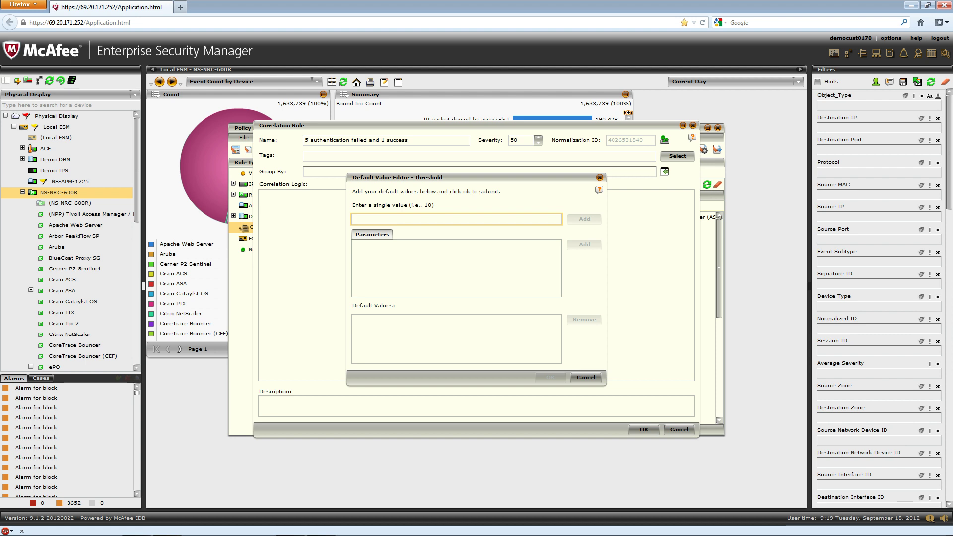
type("5")
left_click(584, 219)
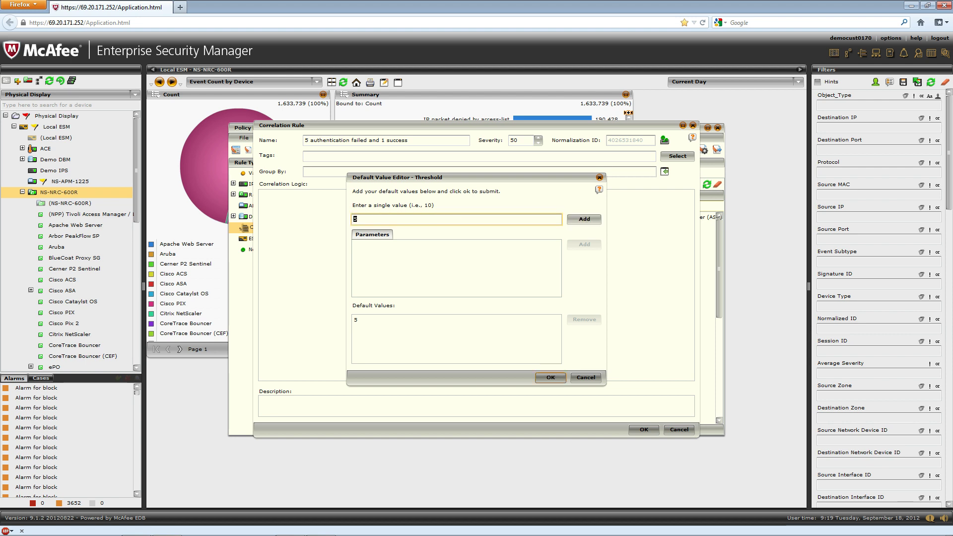
left_click(550, 377)
Set Source IP as the component's monitored field and save the failed-login filter component.
left_click(551, 329)
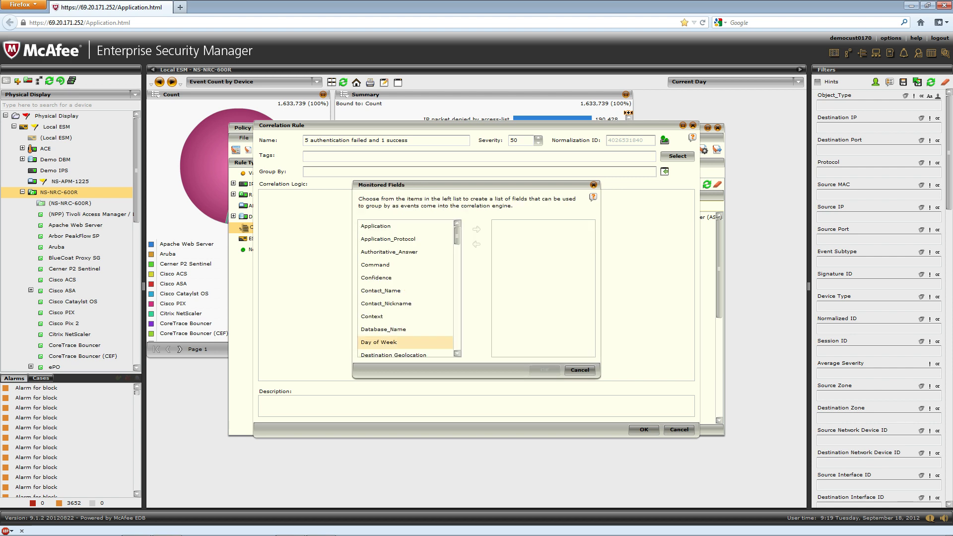
key("s")
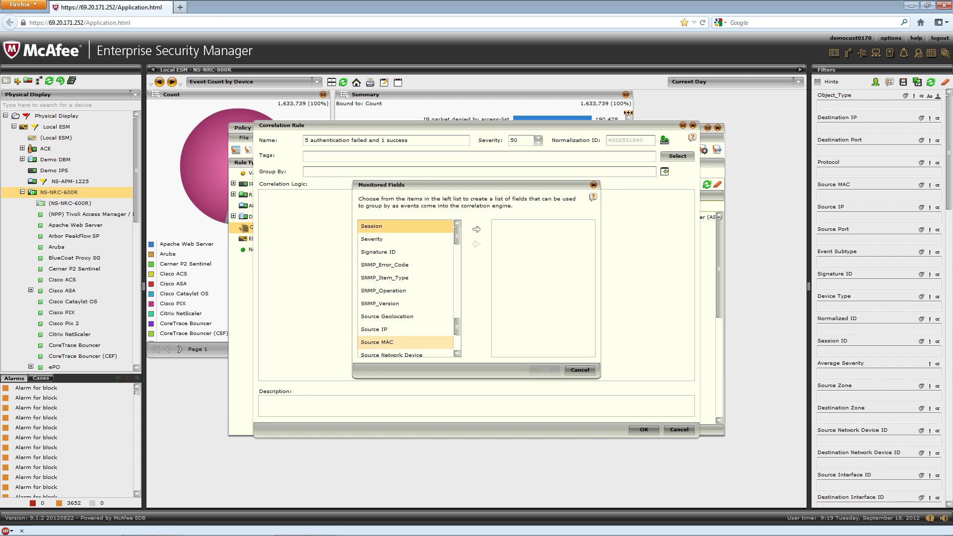
left_click(377, 329)
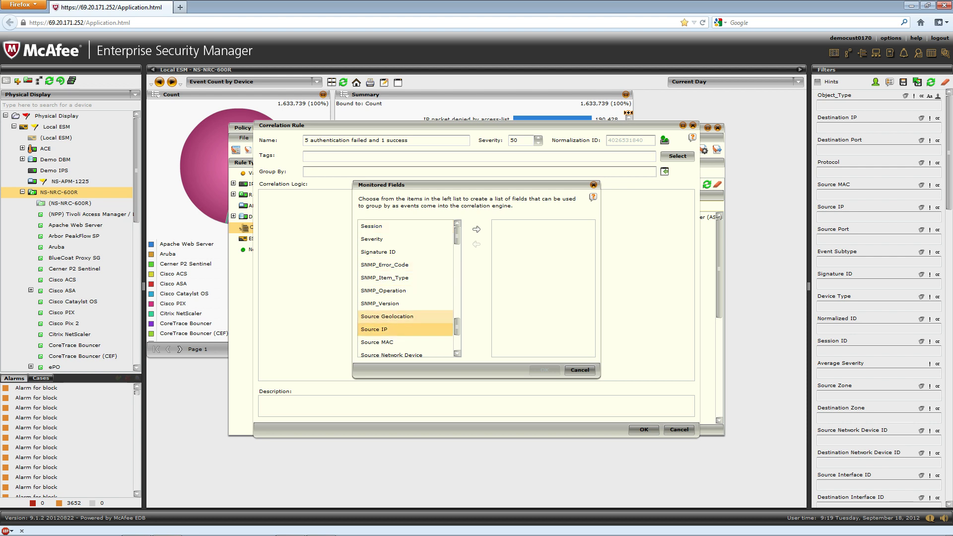
left_click(476, 229)
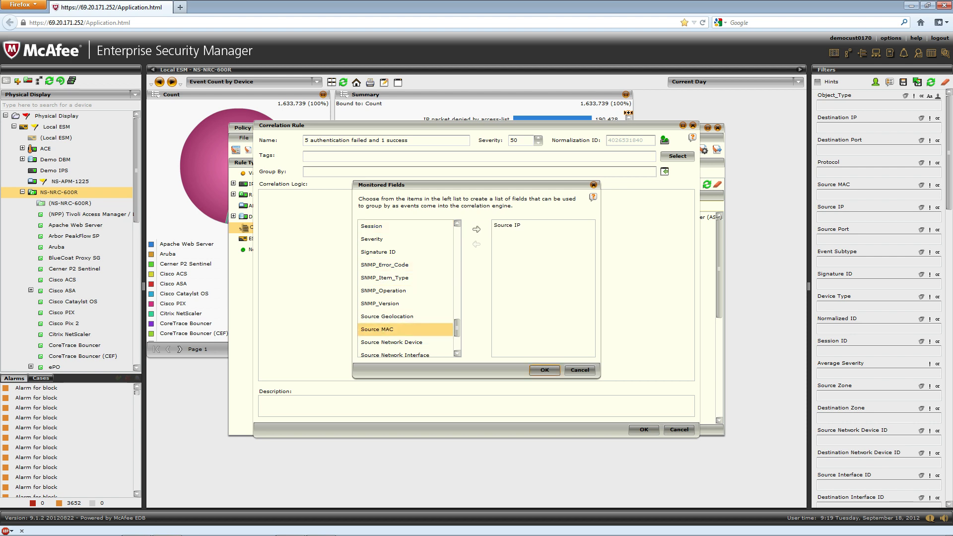
left_click(545, 369)
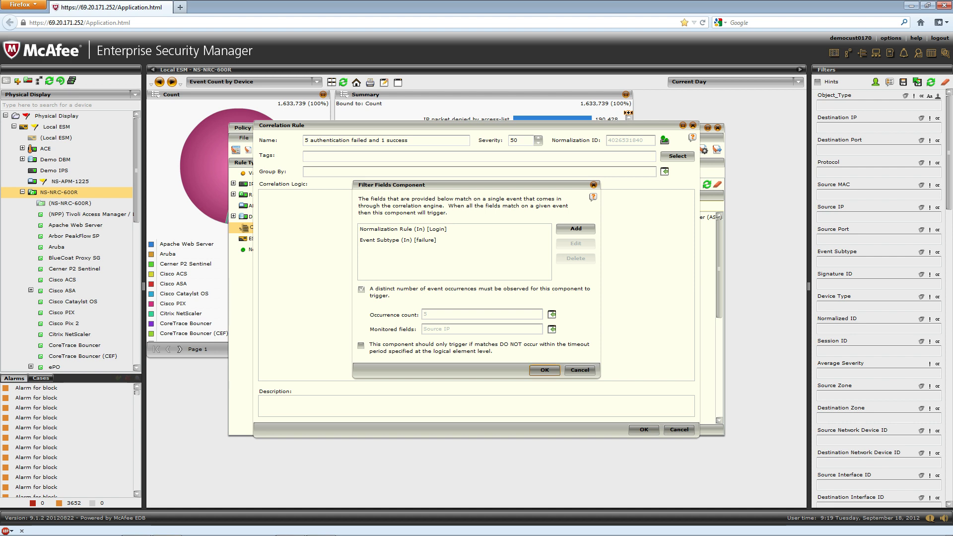
left_click(545, 370)
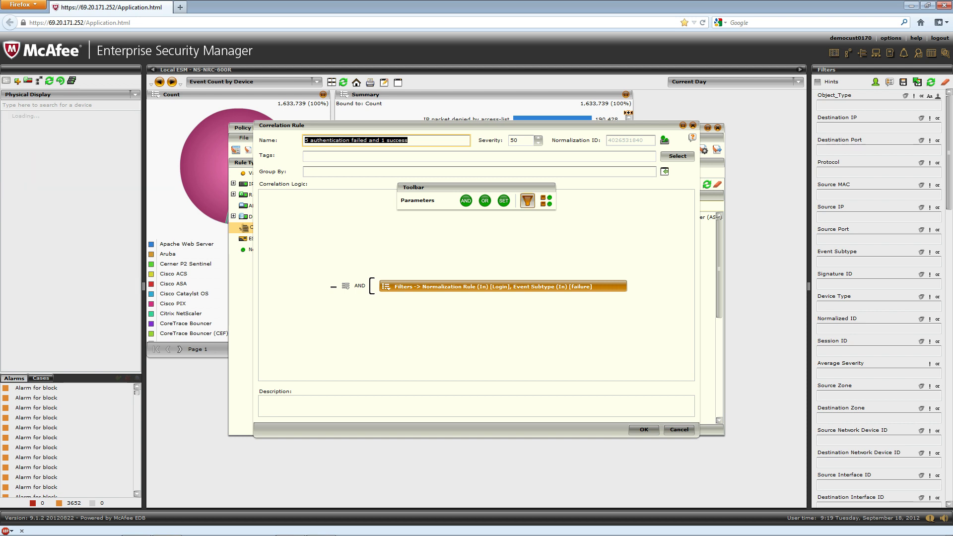
Add a second filter component to the AND element and start a filter on the Normalization Rule field.
left_click_drag(527, 200, 501, 284)
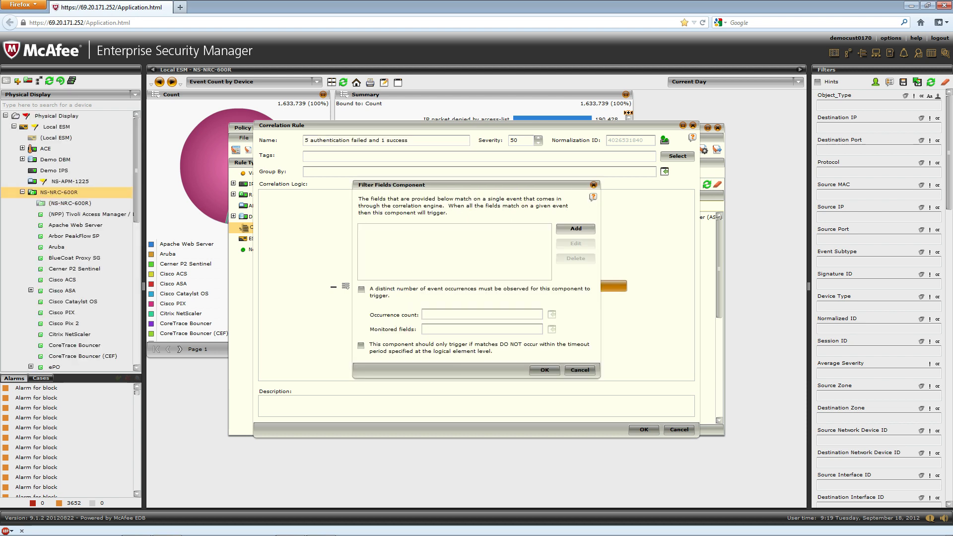
left_click(576, 228)
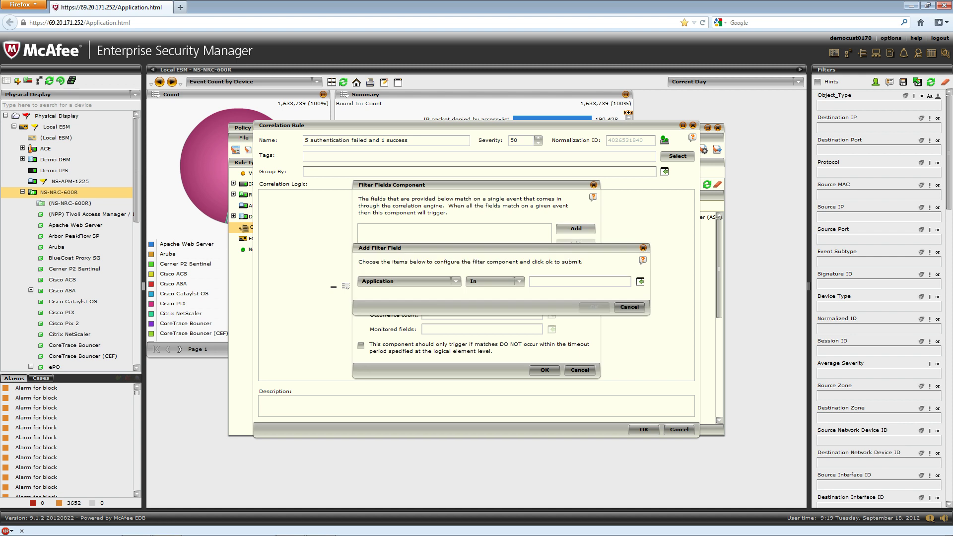
left_click(455, 281)
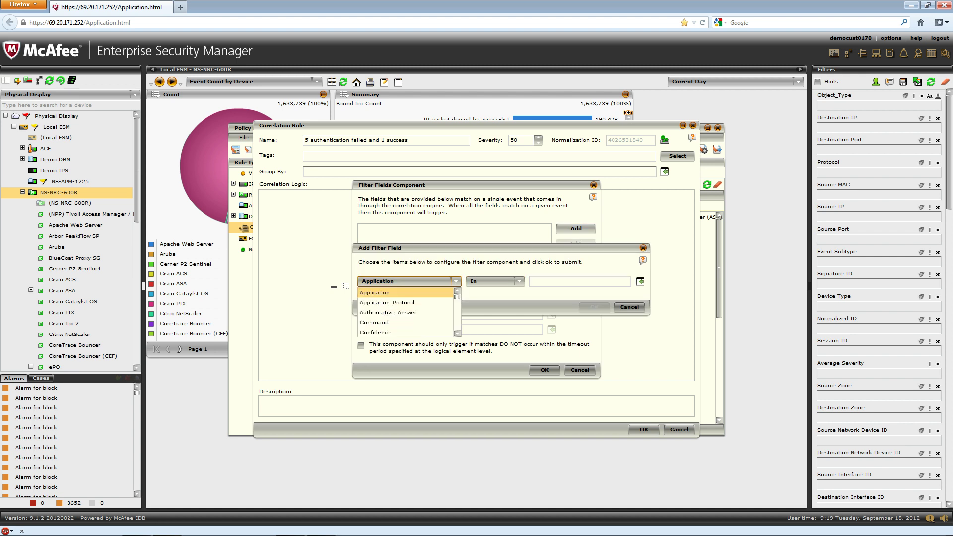
key("n")
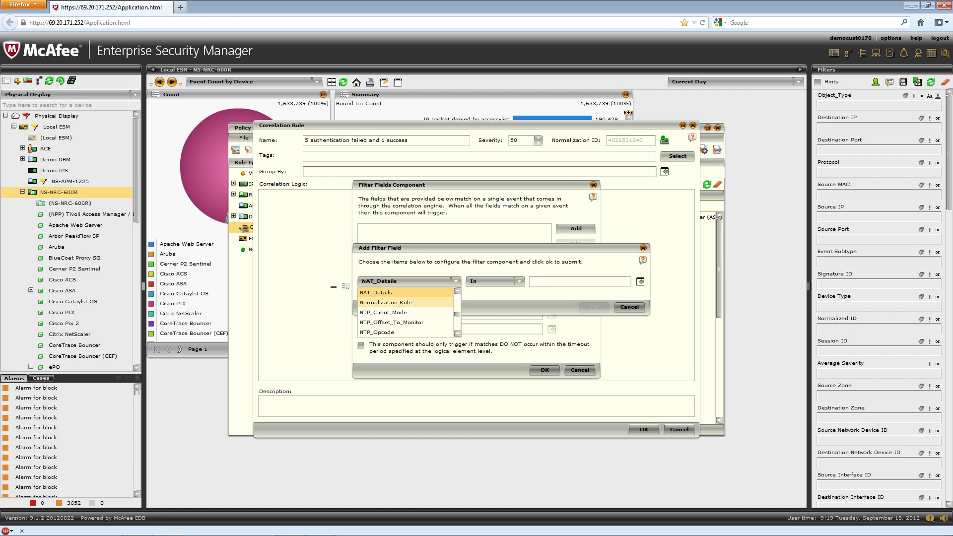
key("Down")
key("Return")
Set the new Normalization Rule filter to Login from the Authentication category and add it to the second component.
left_click(640, 281)
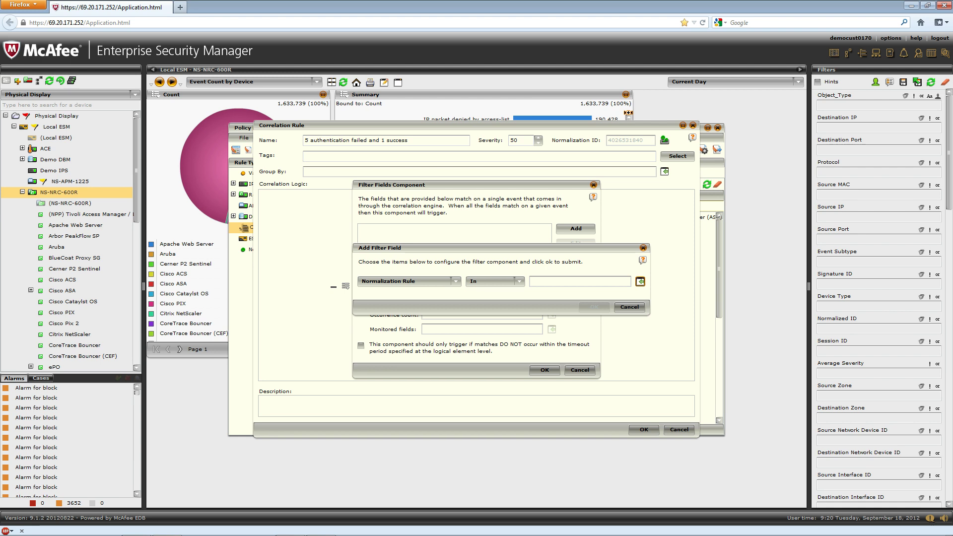
left_click(409, 219)
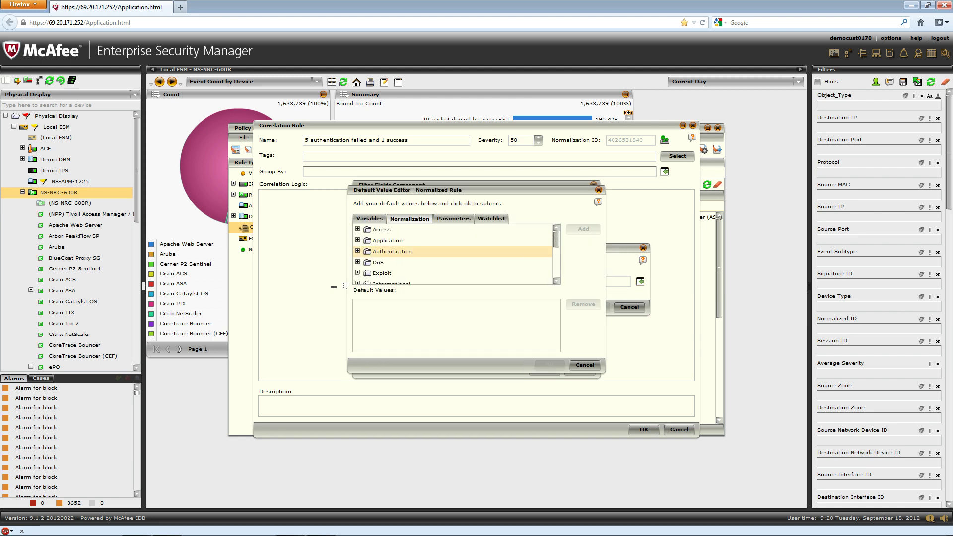
left_click(357, 251)
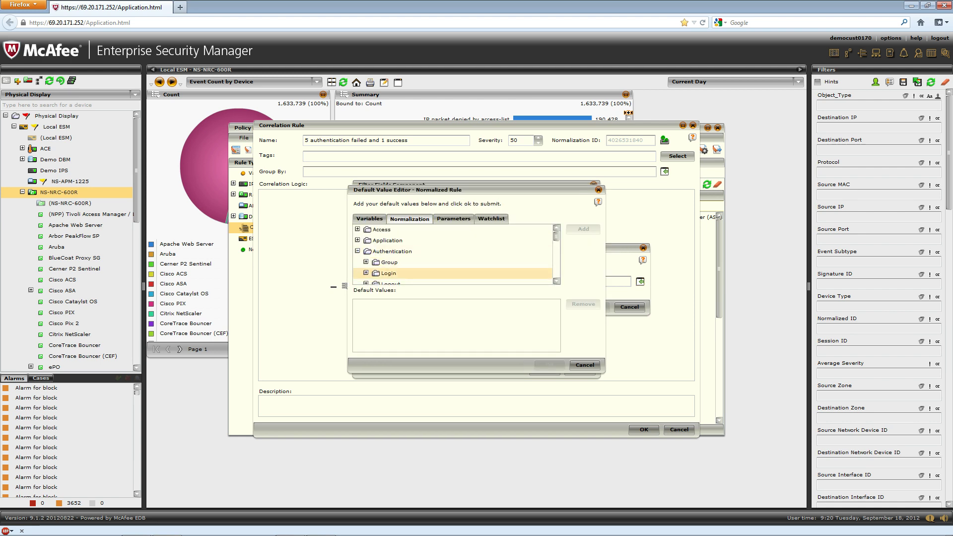
left_click(388, 273)
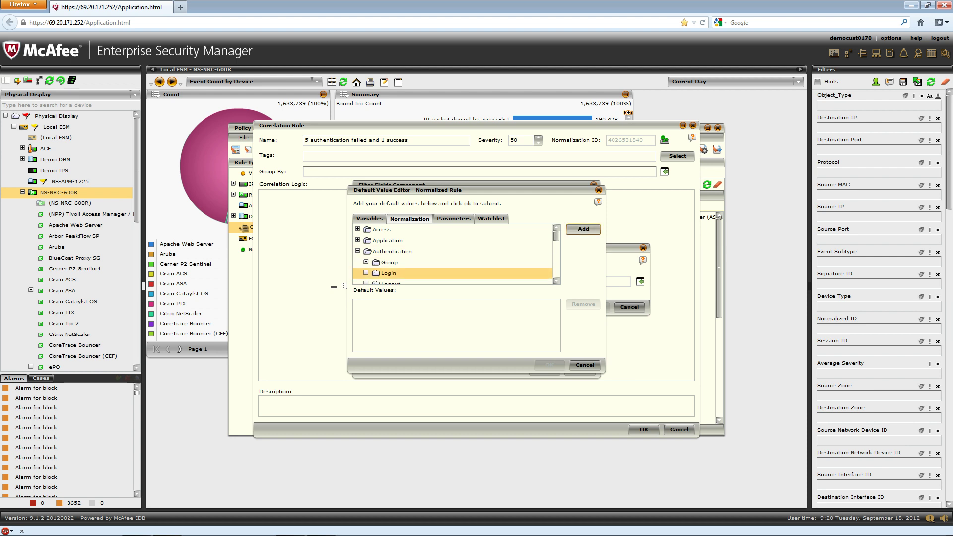
left_click(583, 228)
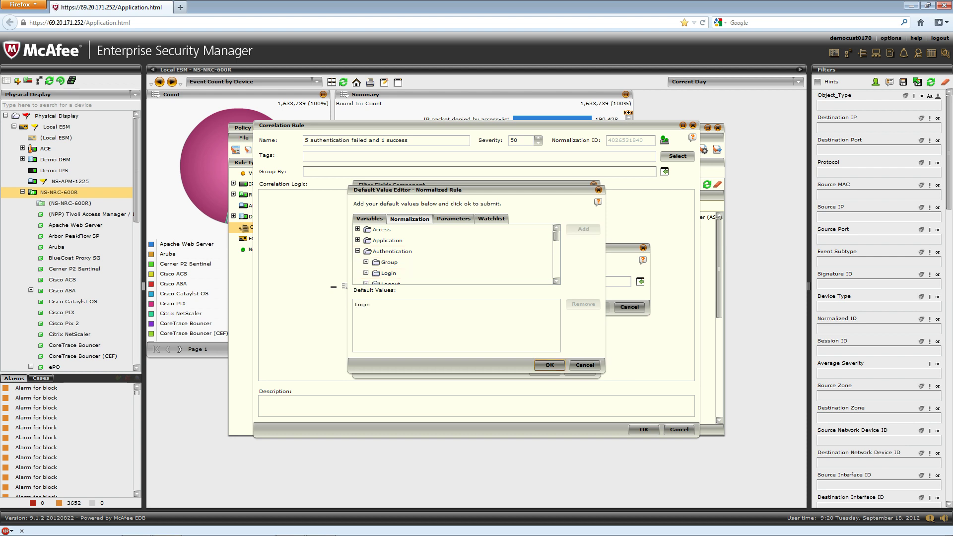
key("Return")
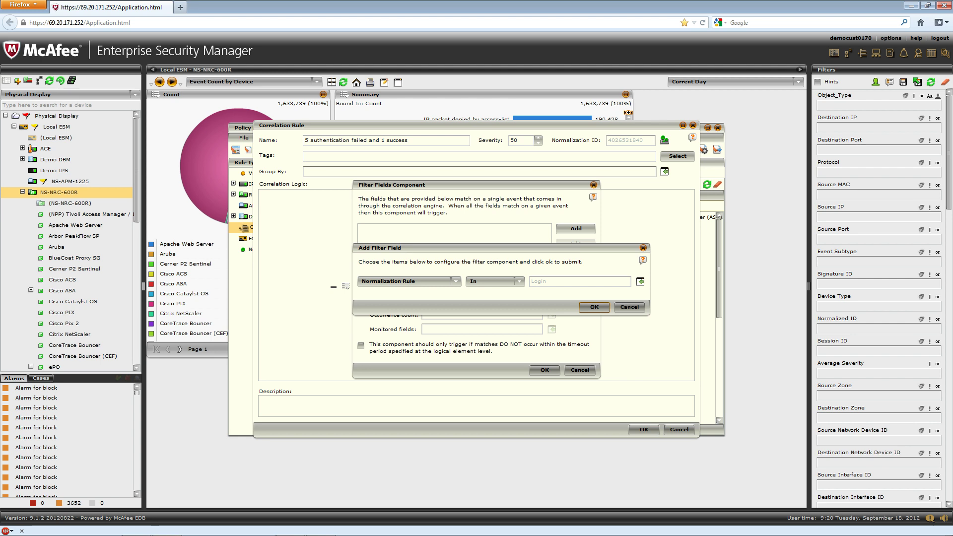
key("Return")
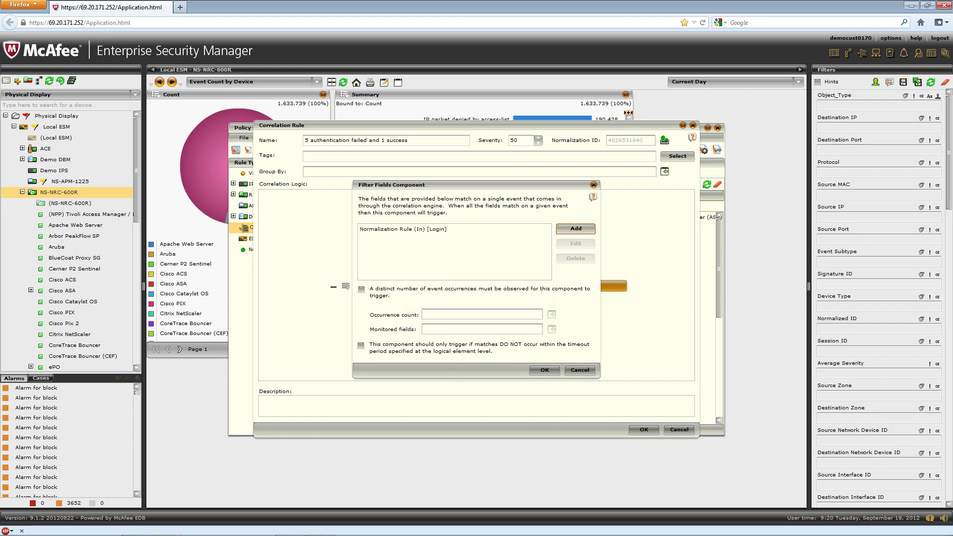
Add another filter to the second component that matches Event Subtype in success.
key("Return")
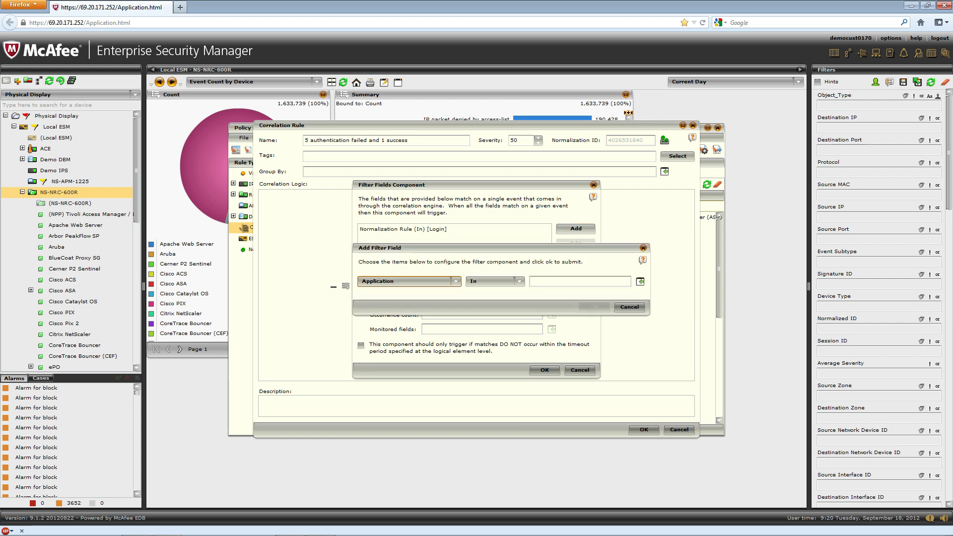
key("ctrl+Down")
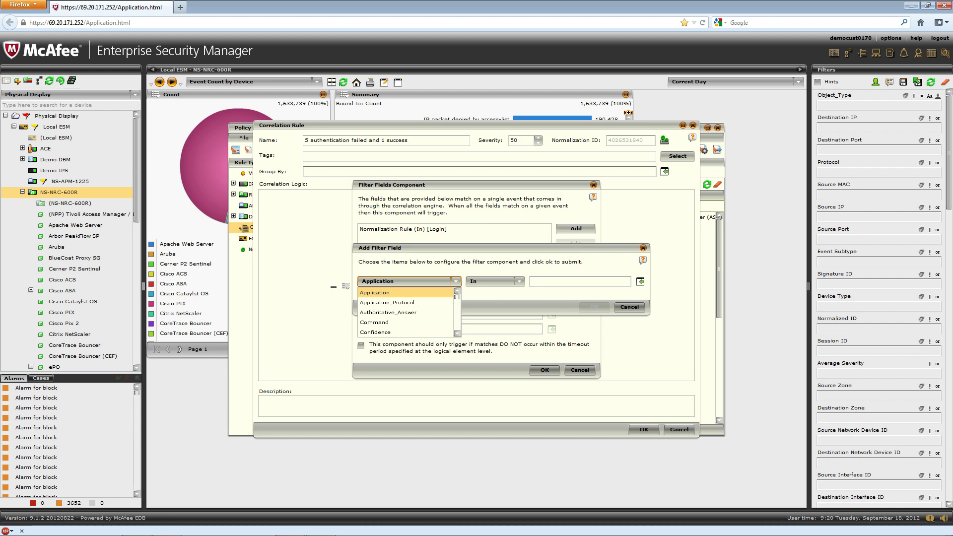
key("e")
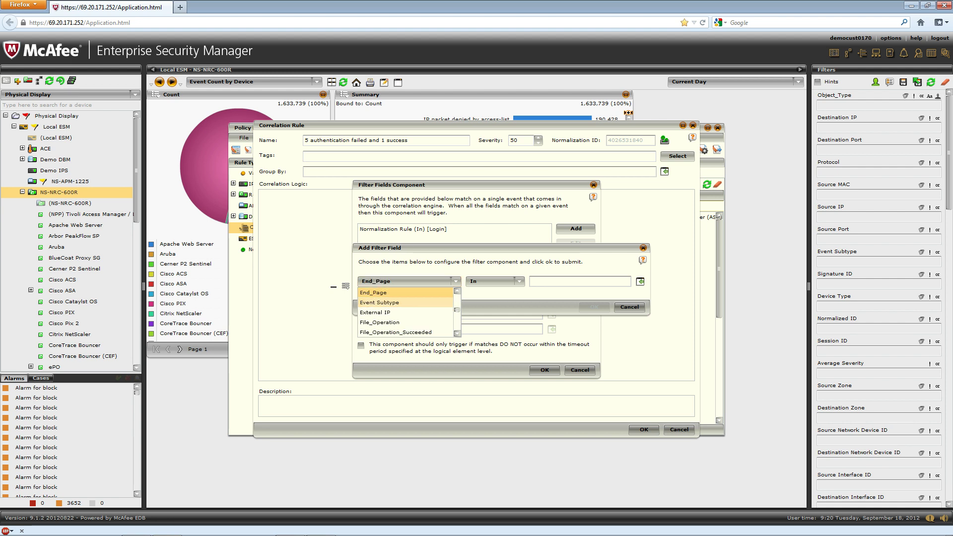
key("Down")
key("Return")
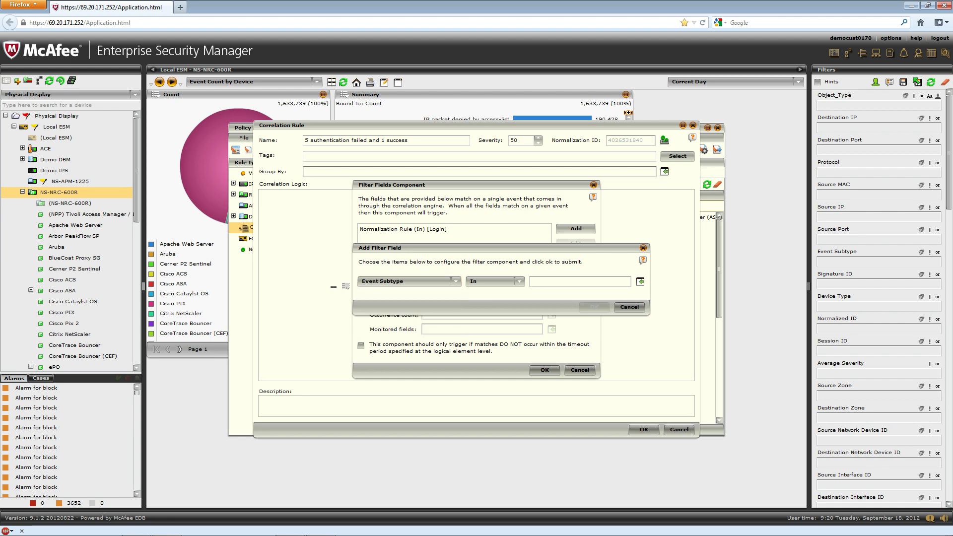
left_click(640, 281)
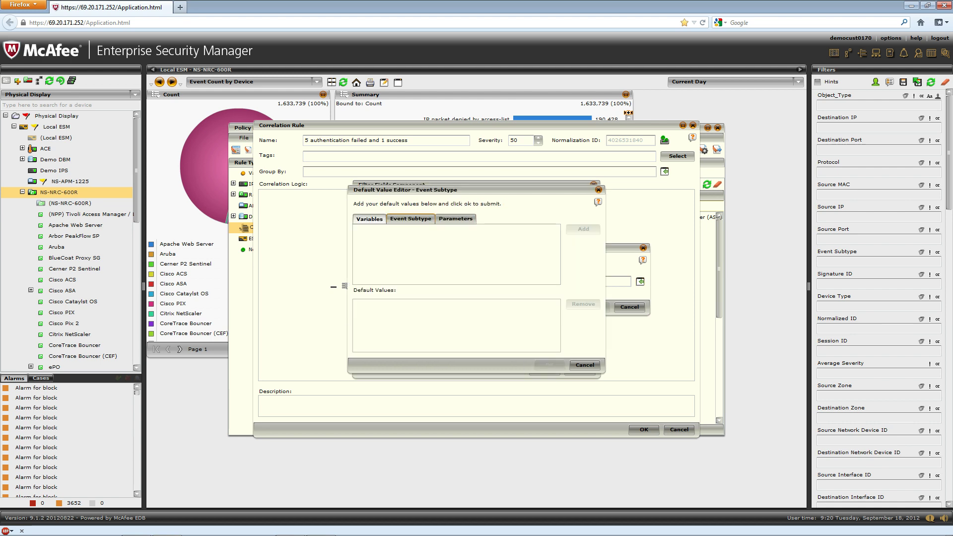
left_click(410, 218)
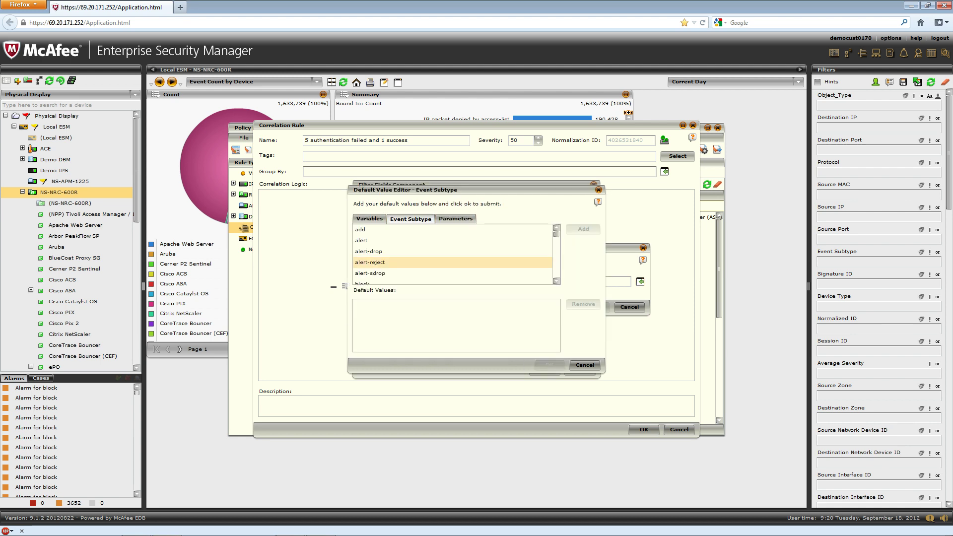
left_click(404, 262)
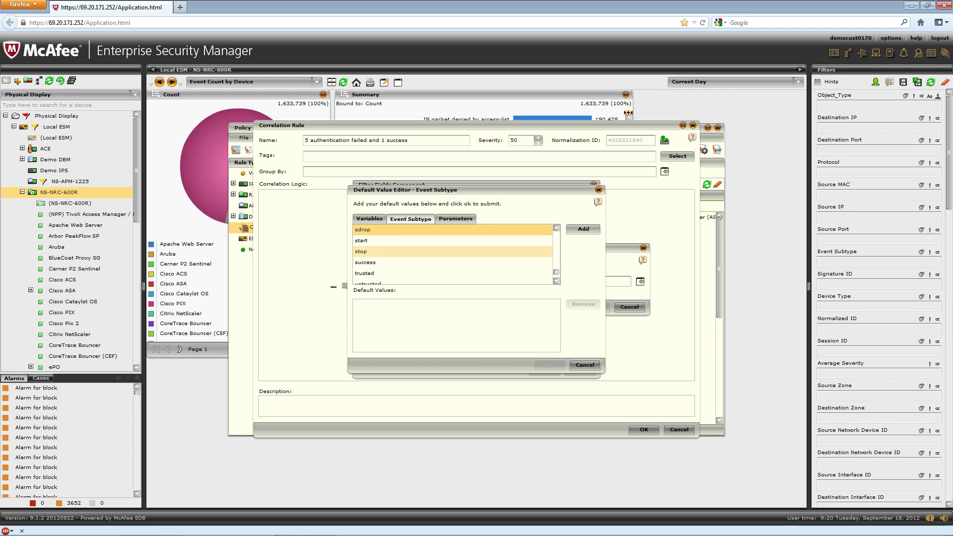
left_click(365, 262)
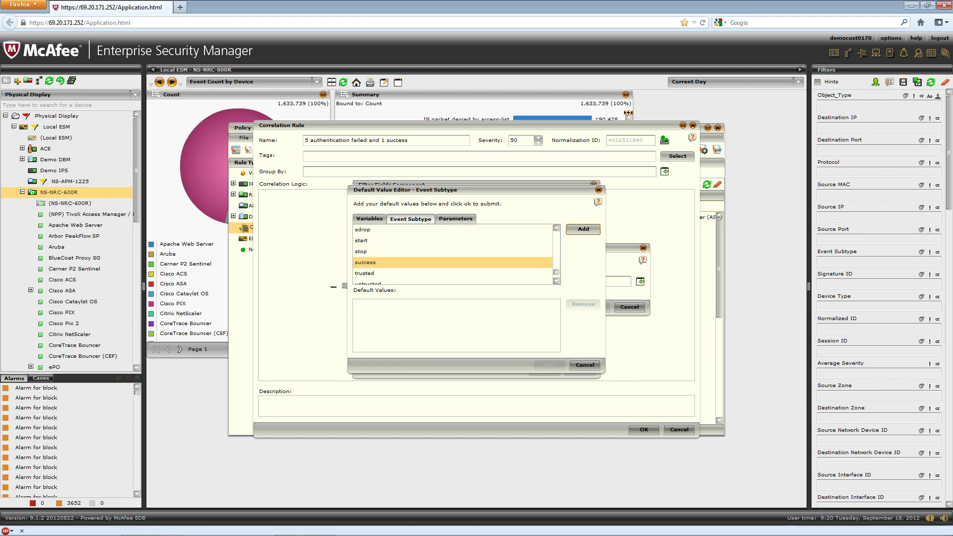
left_click(583, 229)
left_click(549, 364)
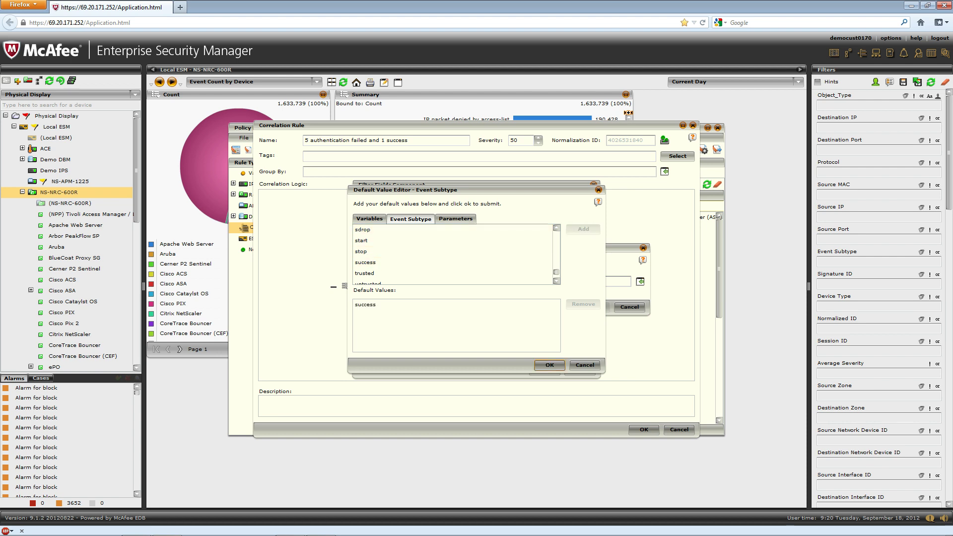
left_click(594, 307)
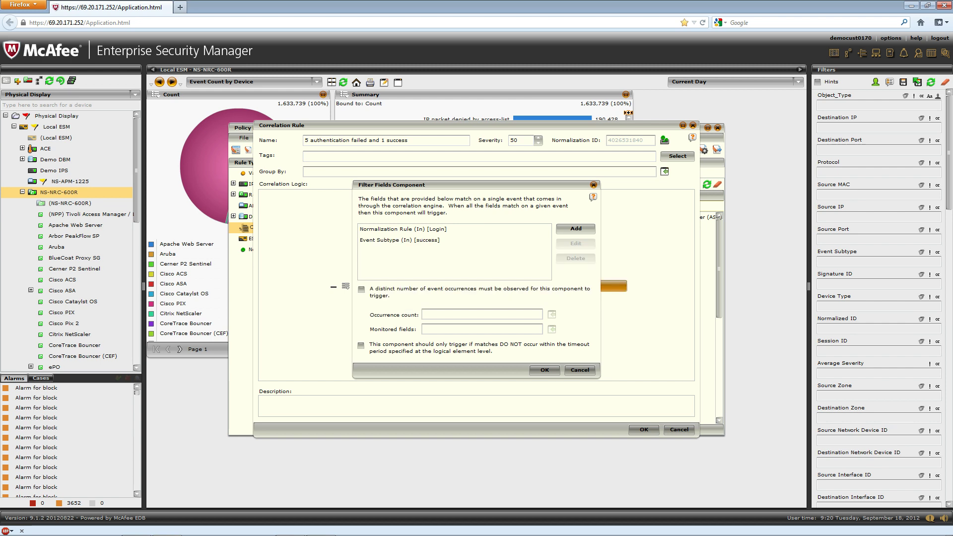
Require a distinct number of event occurrences for the successful-login component, with an occurrence count of 1.
left_click(360, 289)
left_click(551, 314)
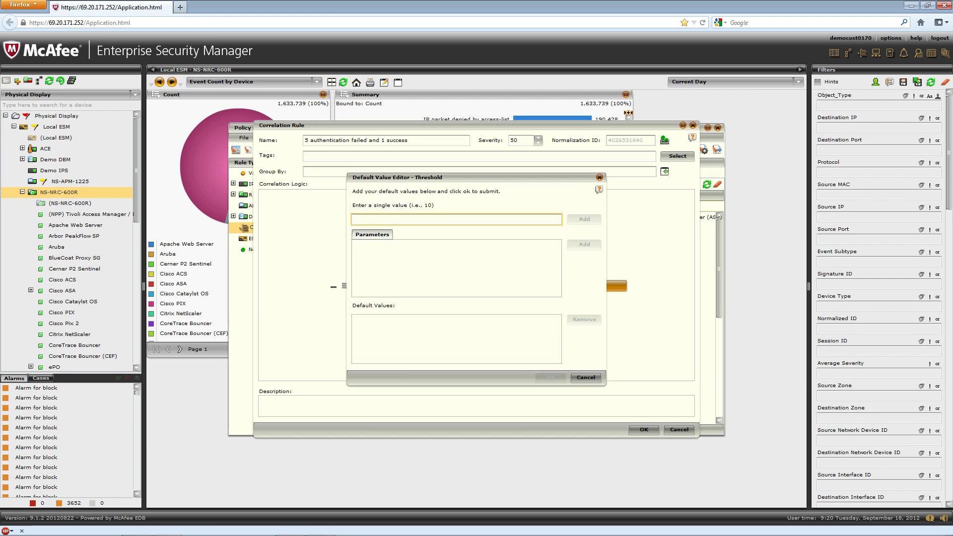
type("1")
key("Return")
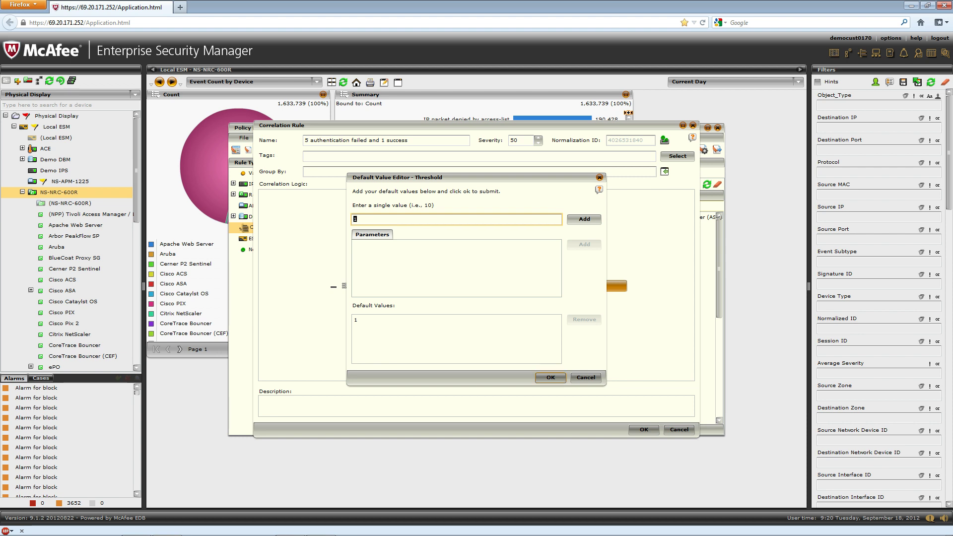
left_click(551, 377)
Set Source IP as the successful-login component's monitored field and save the component.
left_click(551, 329)
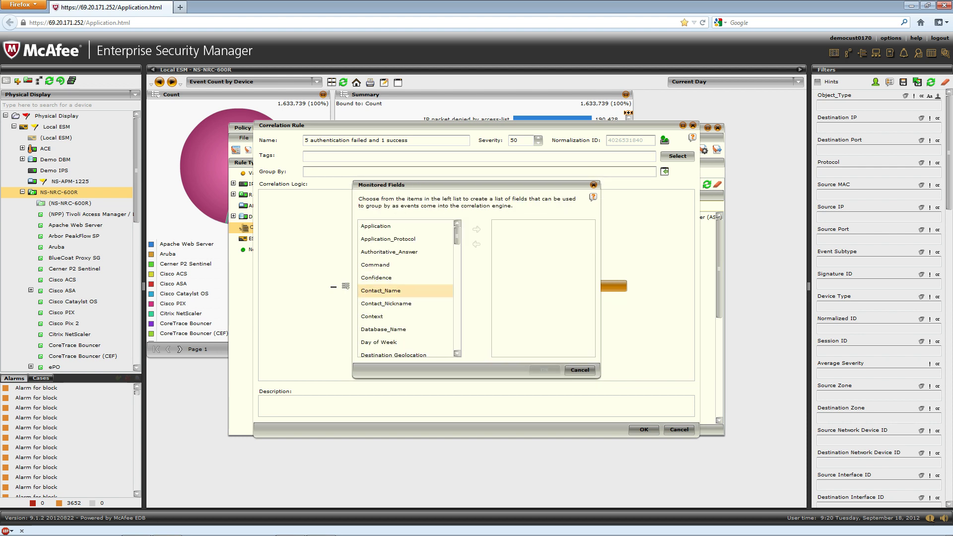
left_click(381, 290)
scroll(405, 288, "down", 10)
left_click(371, 226)
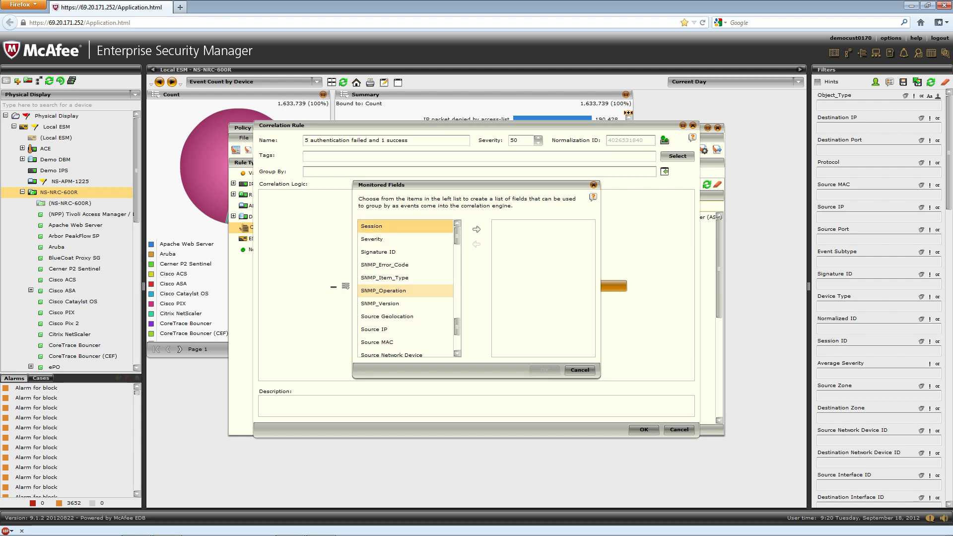
left_click(377, 329)
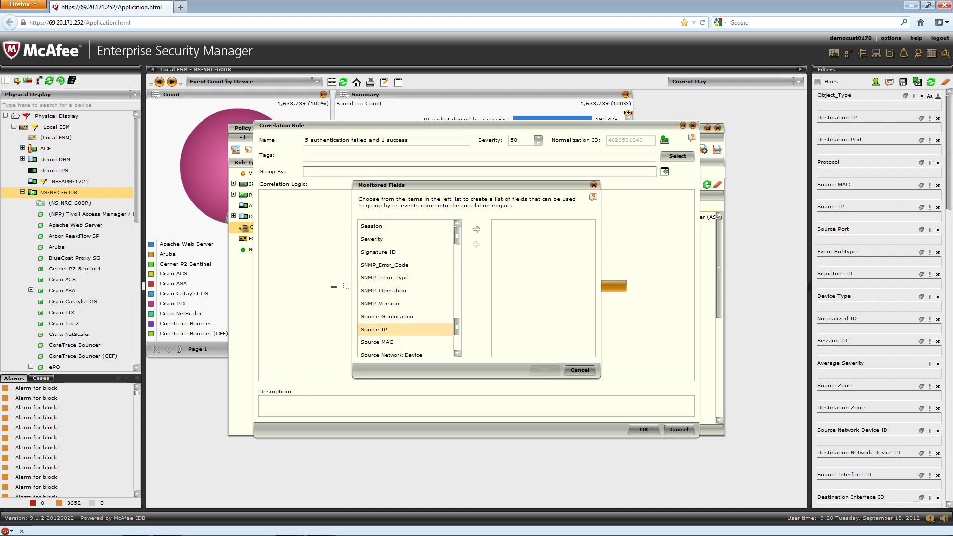
left_click(475, 229)
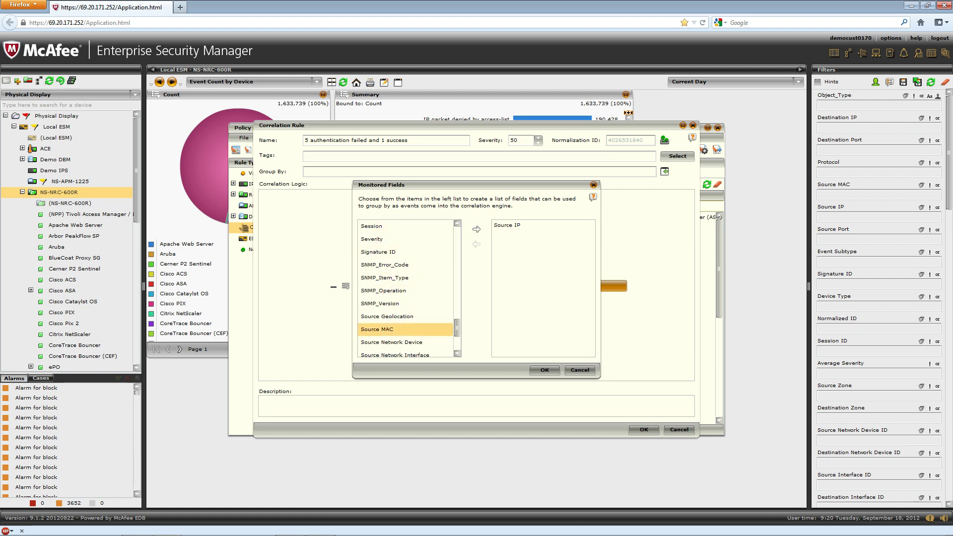
left_click(544, 369)
left_click(544, 370)
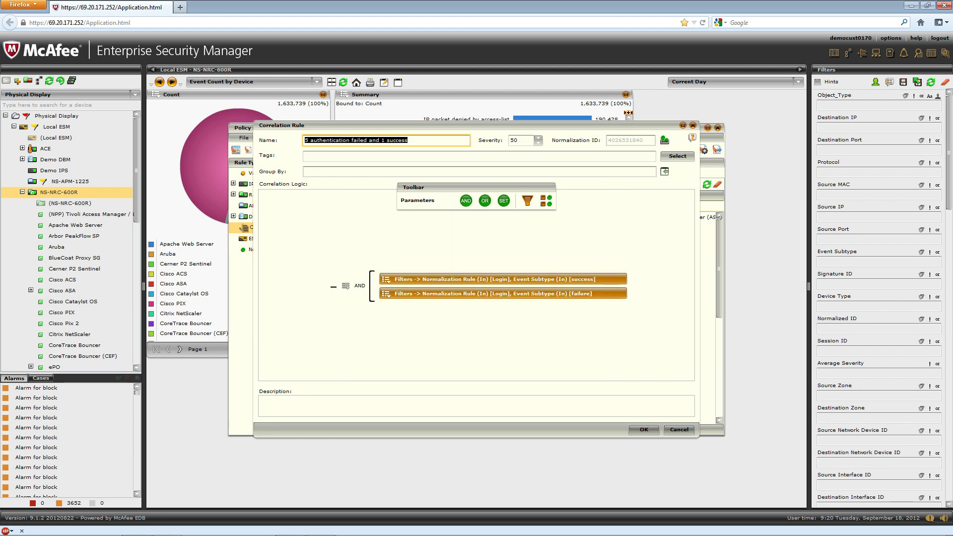
Edit the AND logical element to use a custom time window of 5 minutes.
right_click(345, 287)
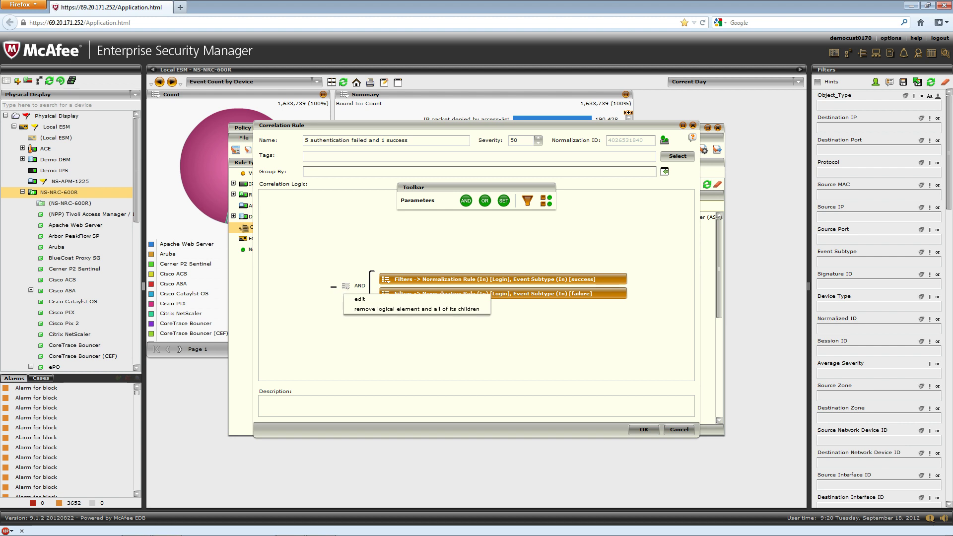
left_click(359, 299)
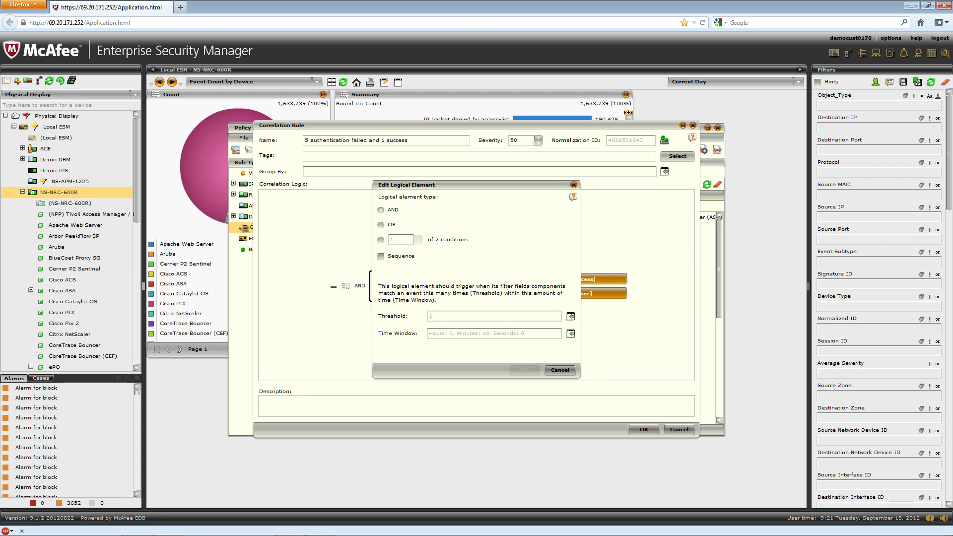
left_click(570, 333)
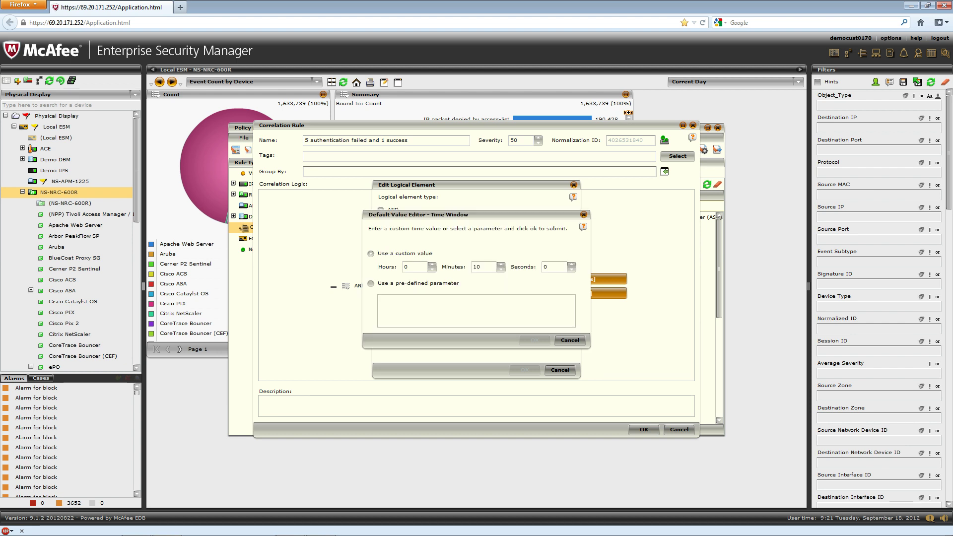
left_click(477, 266)
type("5")
left_click(534, 340)
left_click(525, 370)
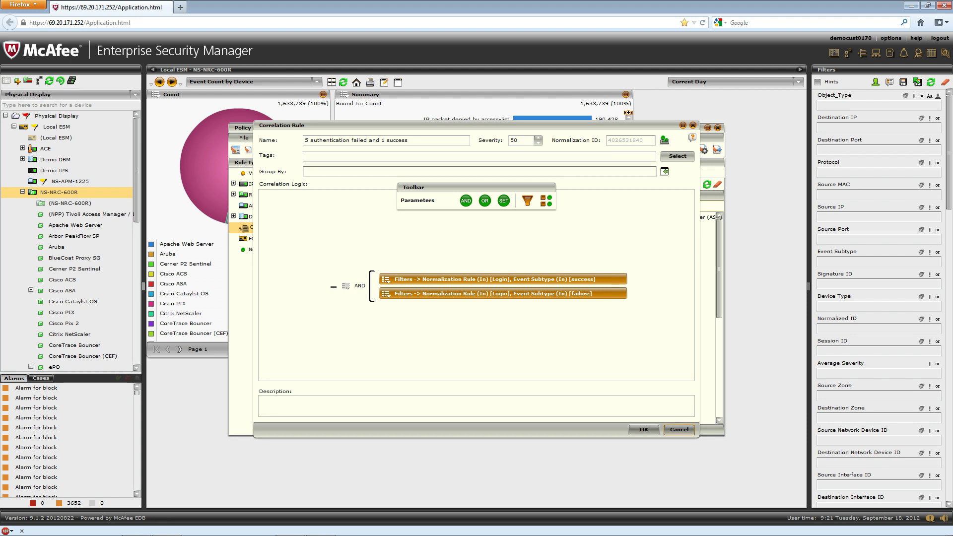
Close the correlation rule without saving its changes and exit the Policy Editor.
left_click(679, 430)
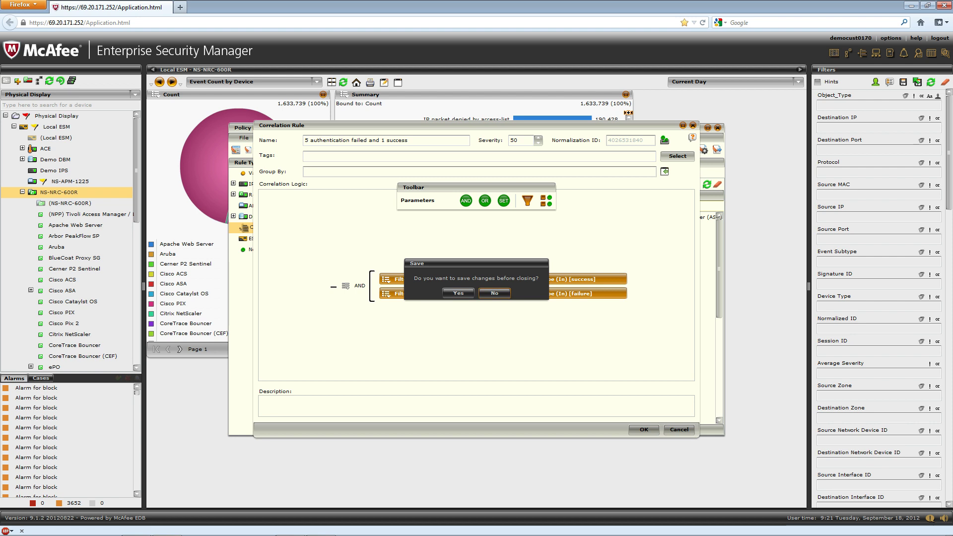
left_click(494, 293)
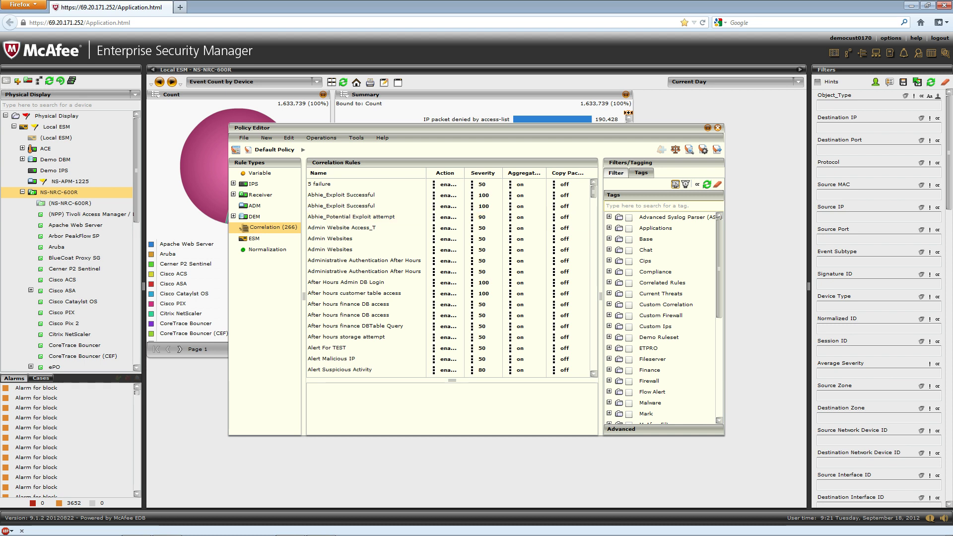
left_click(718, 128)
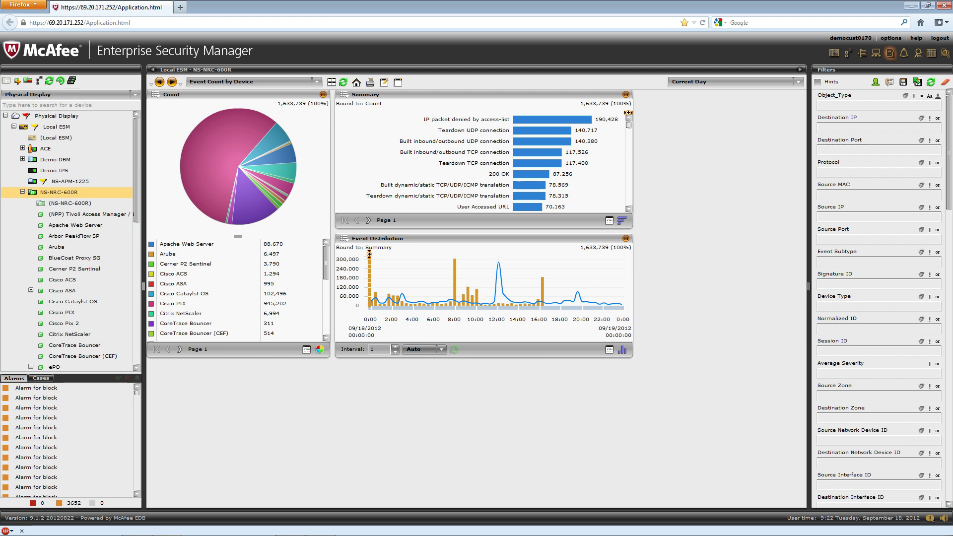
Start a new report in the system's report settings and name it demo_Edem_report.
left_click(889, 52)
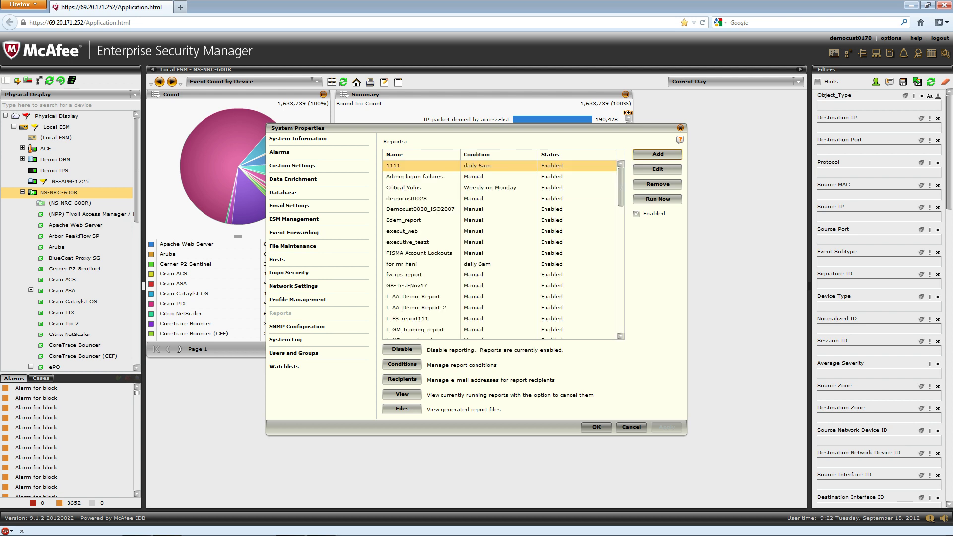
left_click(657, 154)
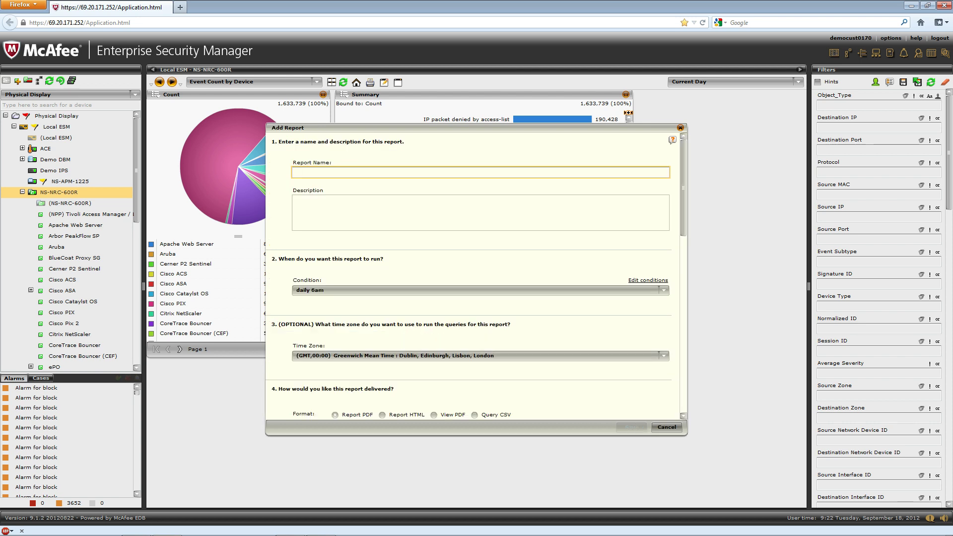
type("dem")
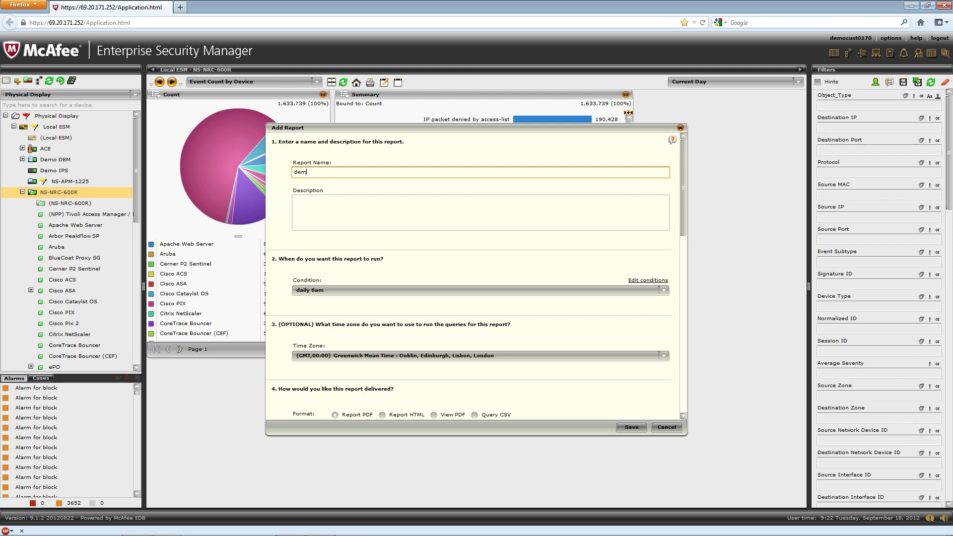
type("o_Edem")
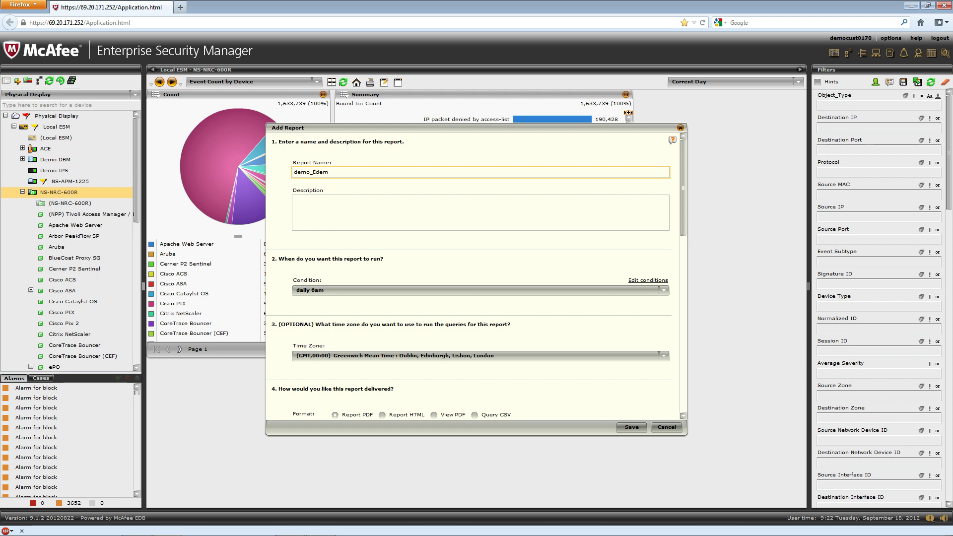
type("_report")
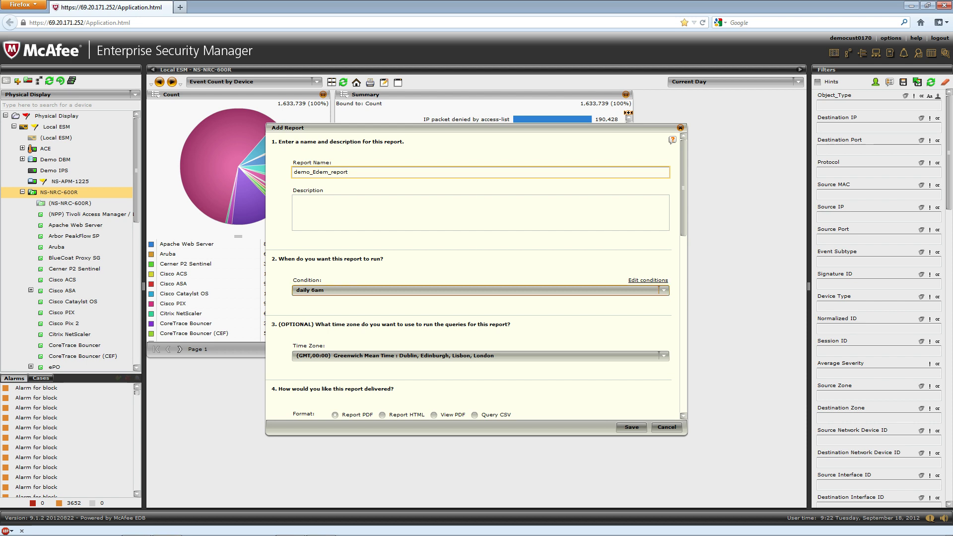
Set the new report's run condition to Manual.
left_click(476, 290)
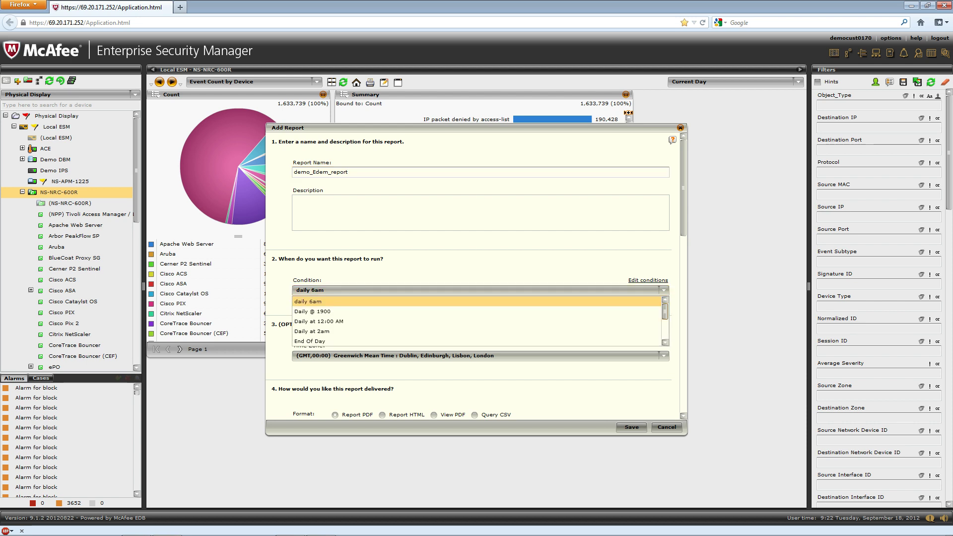
scroll(476, 321, "down", 3)
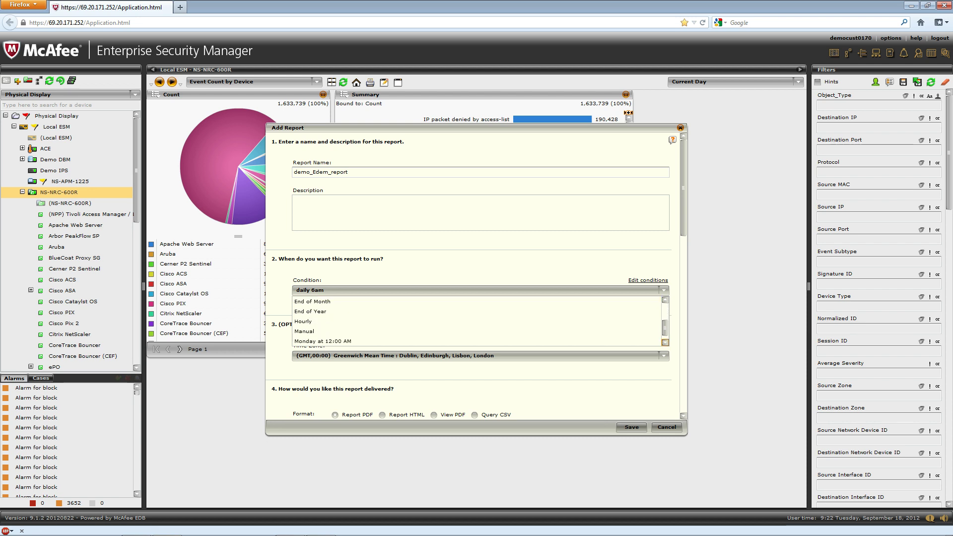
left_click(477, 331)
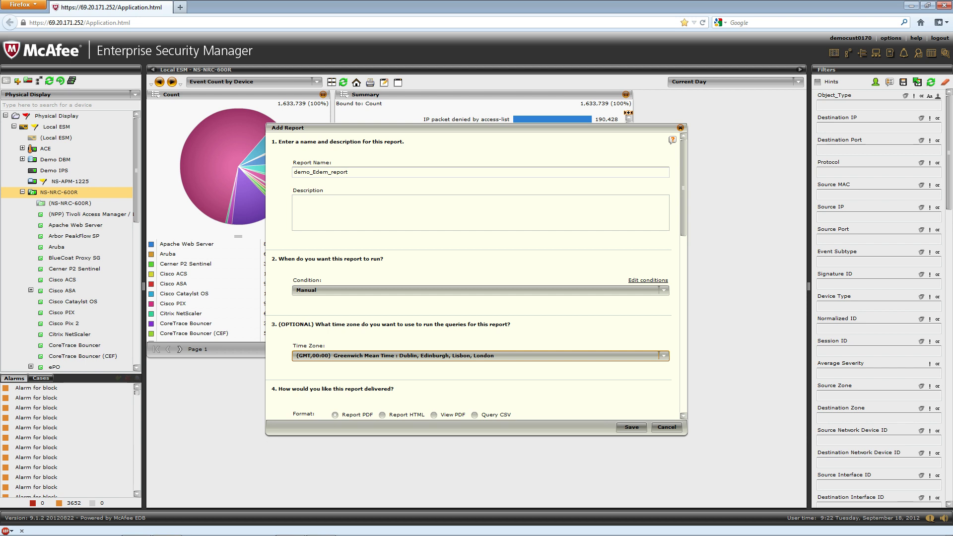
Set the report's query time zone to (GMT+02:00) Brussels, Copenhagen, Madrid, Paris.
left_click(476, 355)
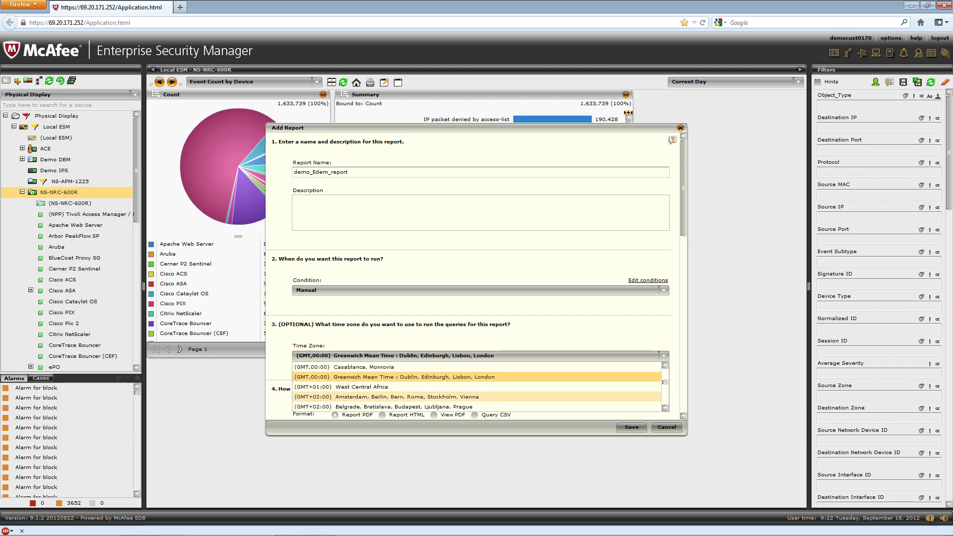
scroll(476, 397, "down", 3)
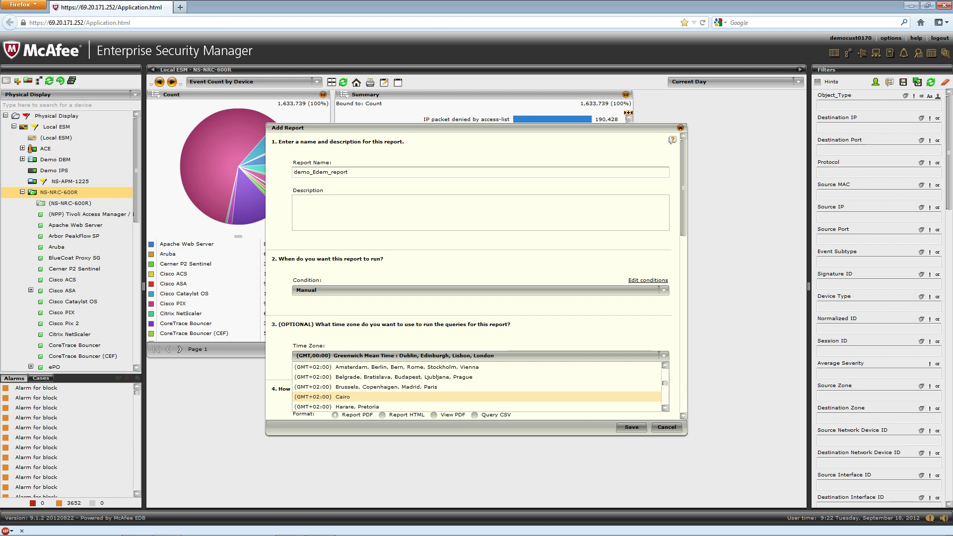
scroll(476, 386, "up", 3)
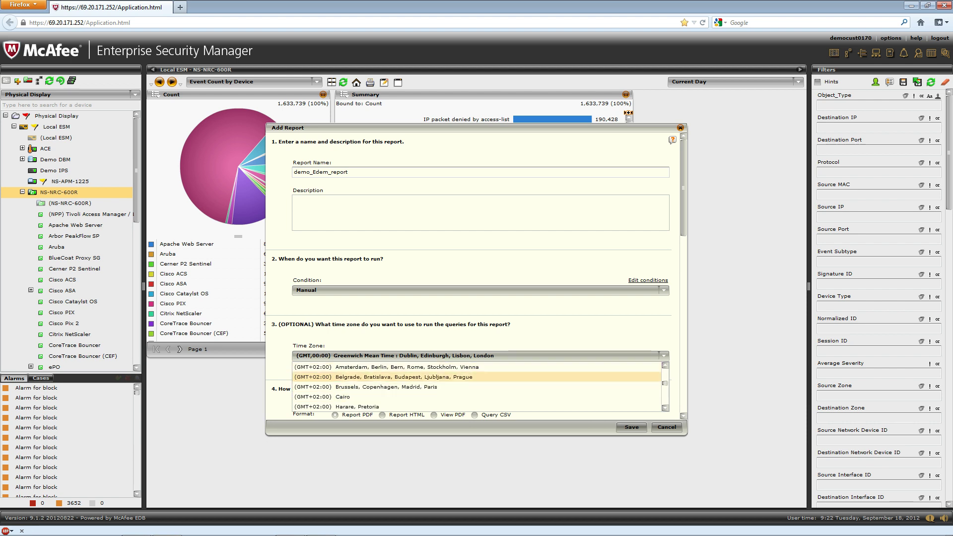
scroll(477, 387, "up", 3)
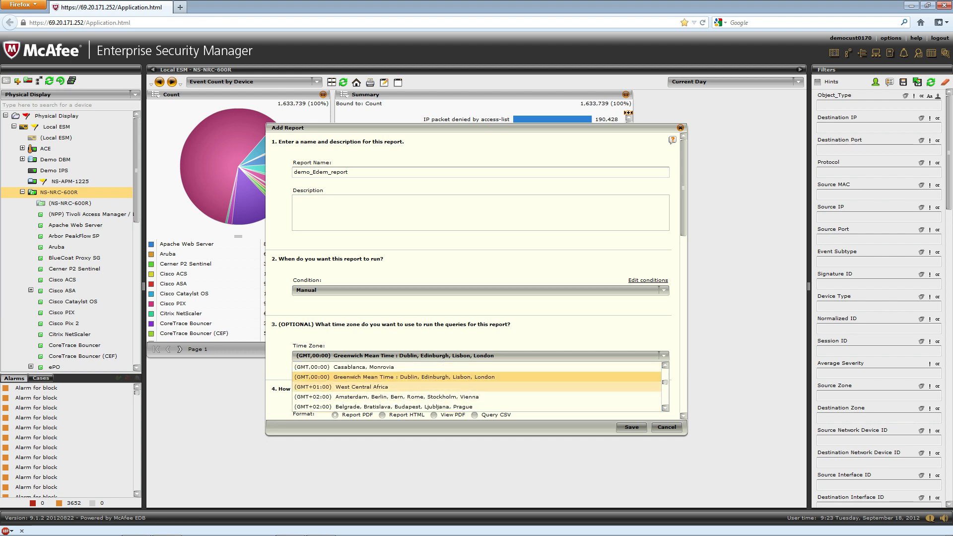
scroll(476, 386, "down", 3)
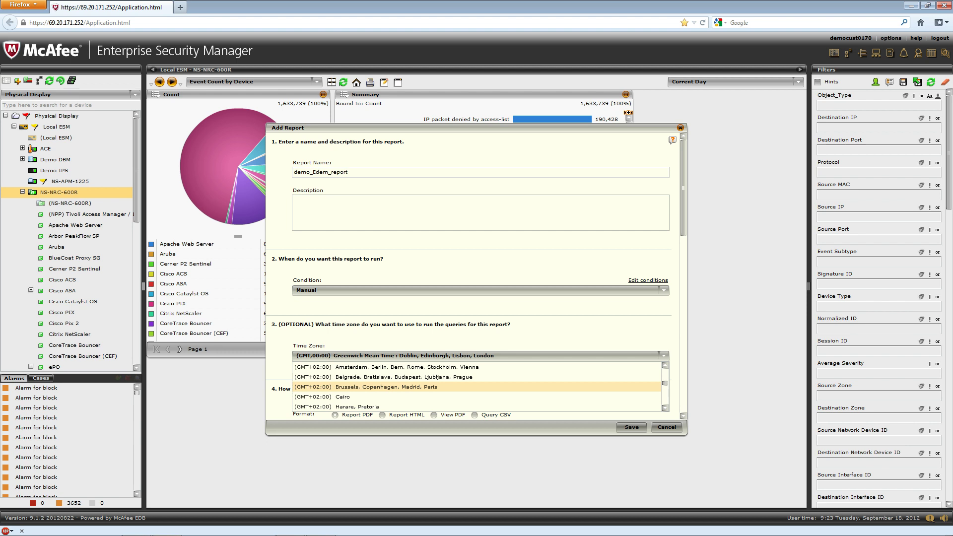
left_click(476, 387)
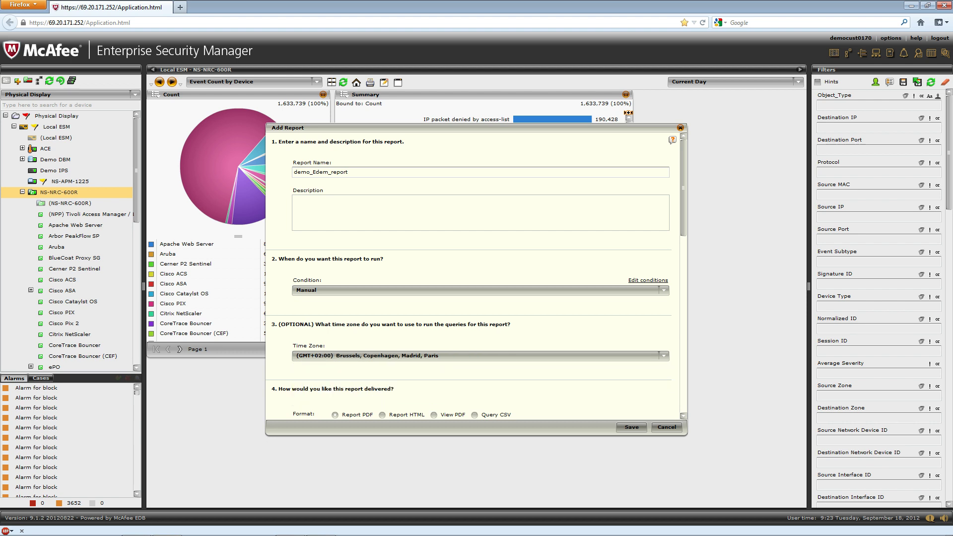
Turn off e-mail delivery to users or groups and have the report file saved to the ESM instead.
left_click(683, 416)
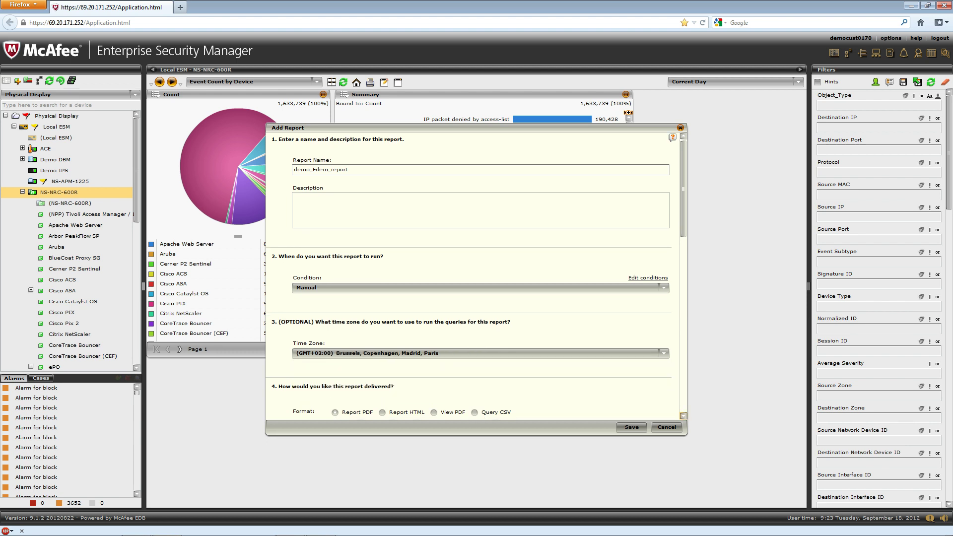
left_click(684, 416)
left_click(683, 416)
left_click(683, 416)
left_click(683, 416)
scroll(683, 416, "down", 3)
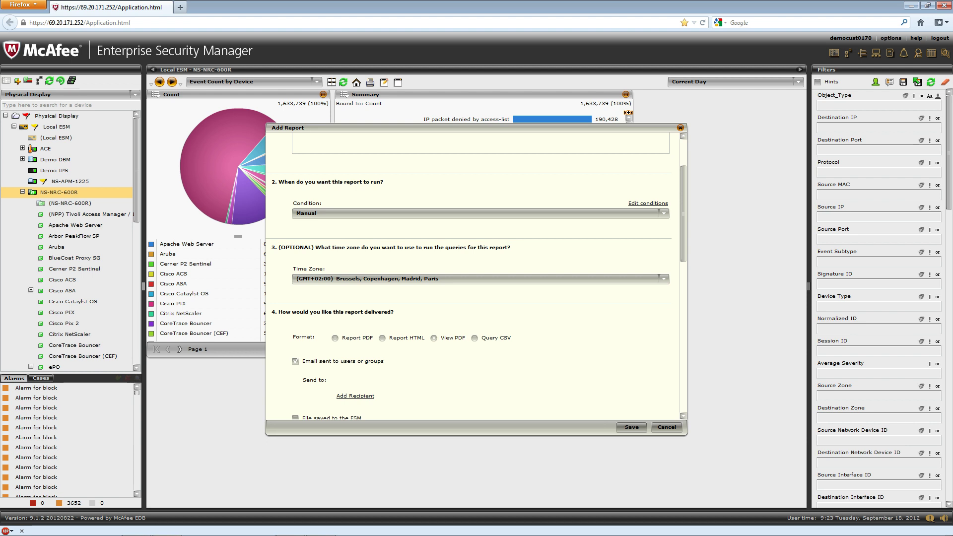
scroll(474, 273, "down", 1)
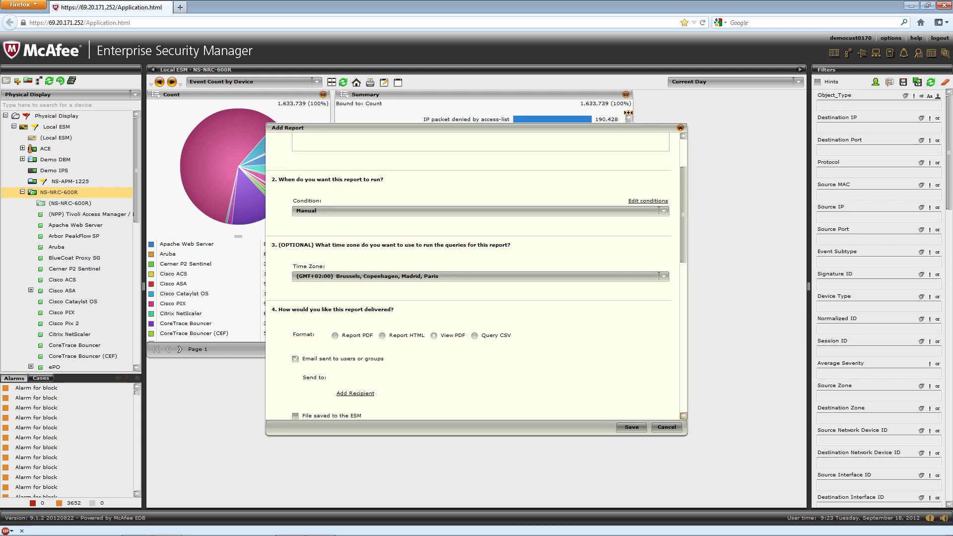
left_click(295, 351)
scroll(473, 273, "down", 5)
scroll(473, 272, "down", 3)
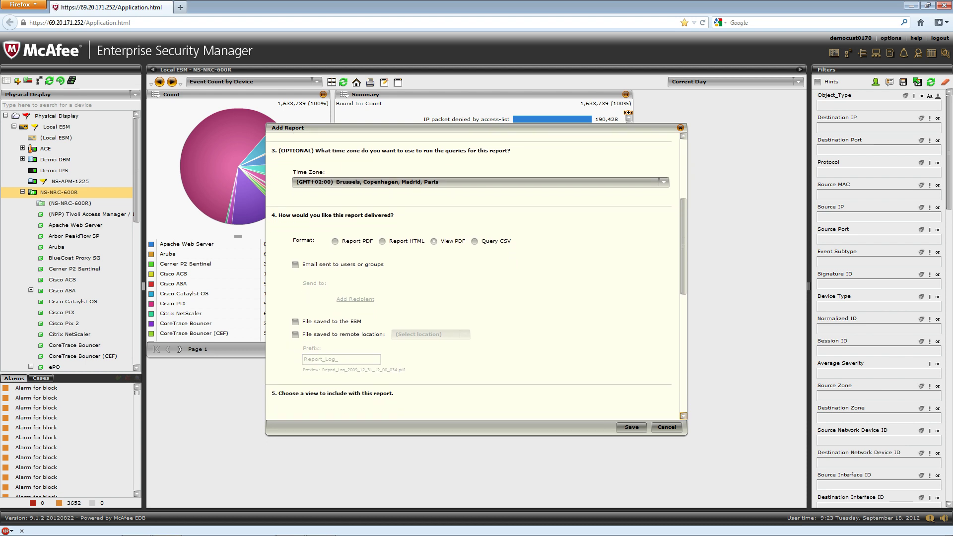
left_click(295, 320)
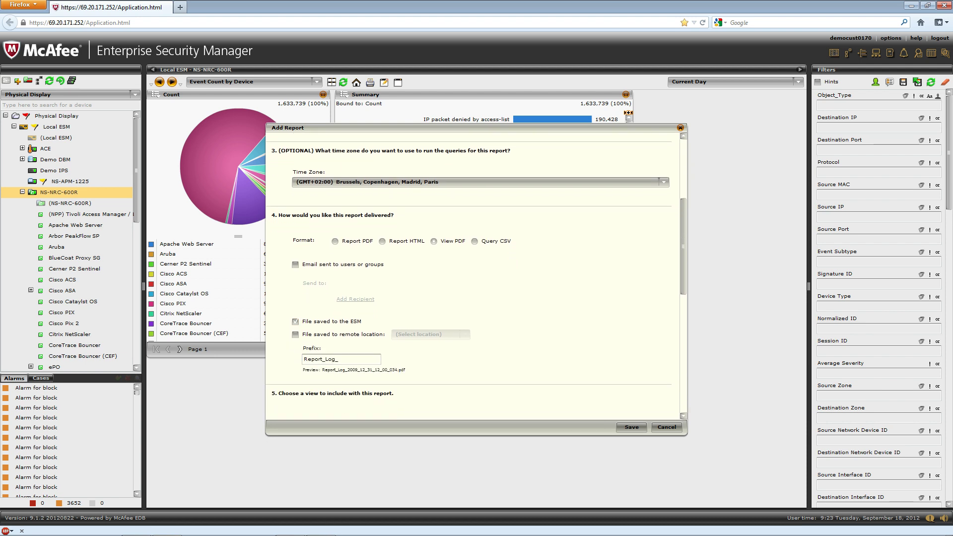
Add Demo_Edem1 in front of the report file prefix so it reads Demo_Edem1Report_Log_.
left_click(303, 359)
type("Demo_Edem")
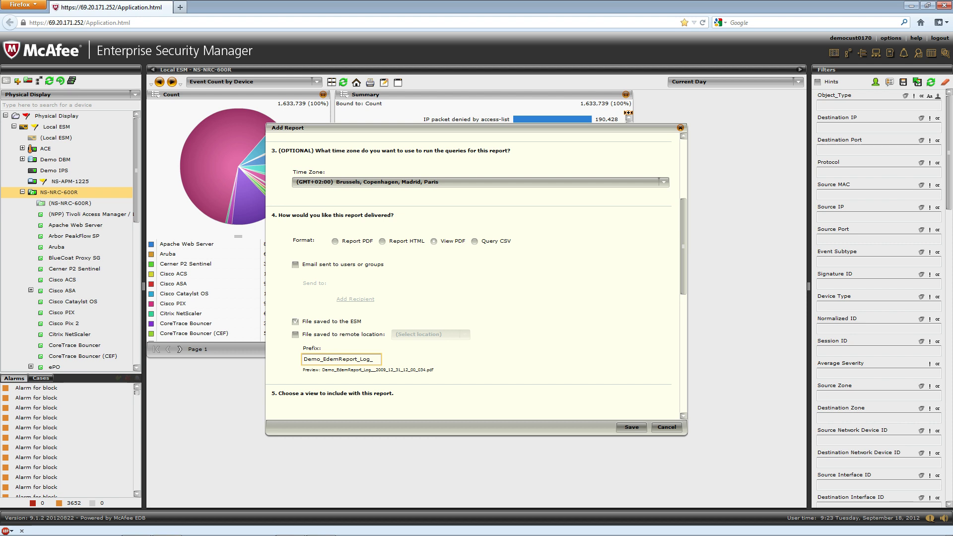
left_click(684, 416)
left_click_drag(683, 415, 683, 416)
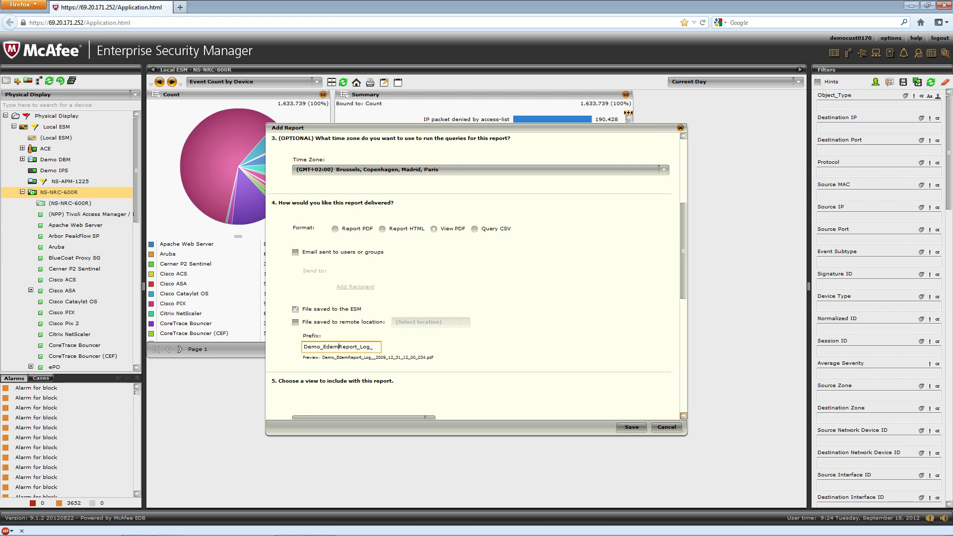
type("1")
Include the Event Count by Device view from the Event Views in the report.
scroll(475, 275, "down", 3)
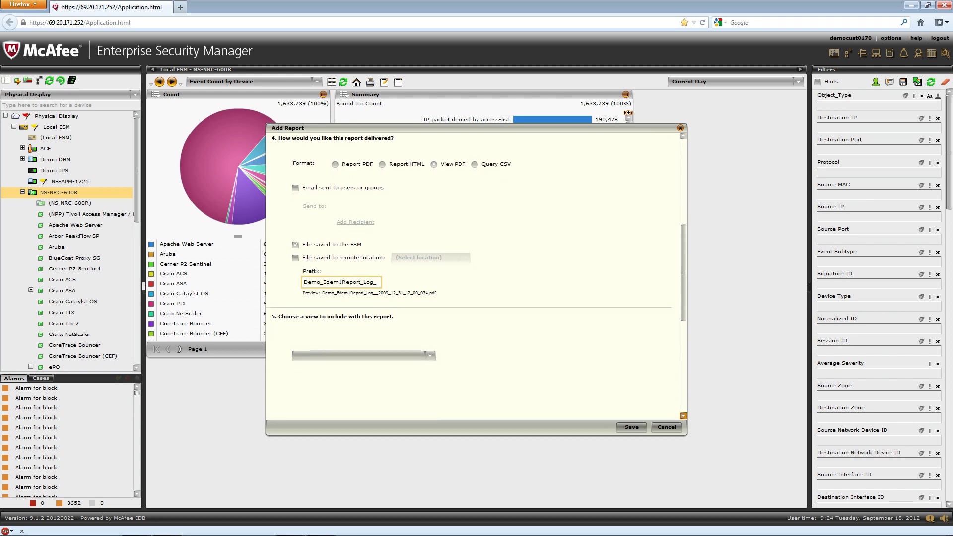
scroll(362, 326, "down", 2)
left_click(362, 326)
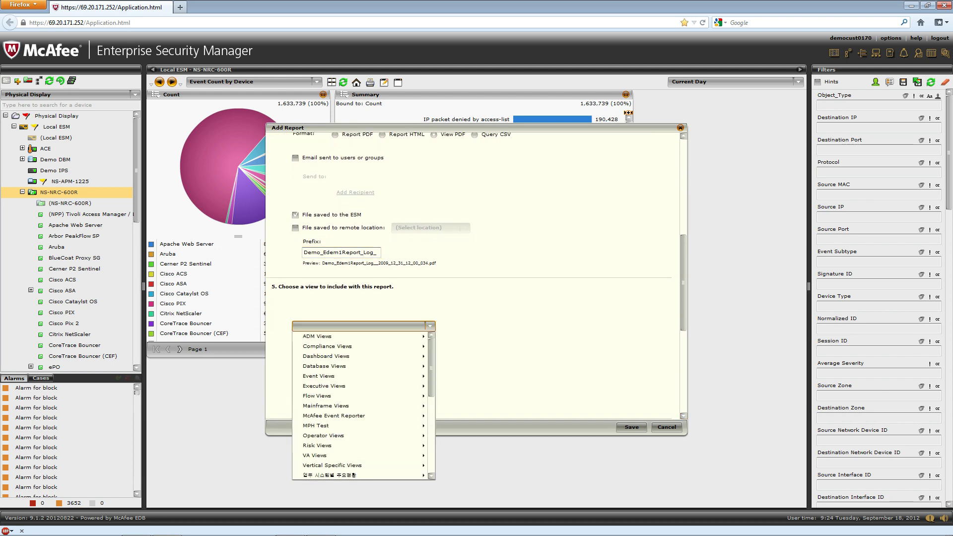
mouse_move(327, 376)
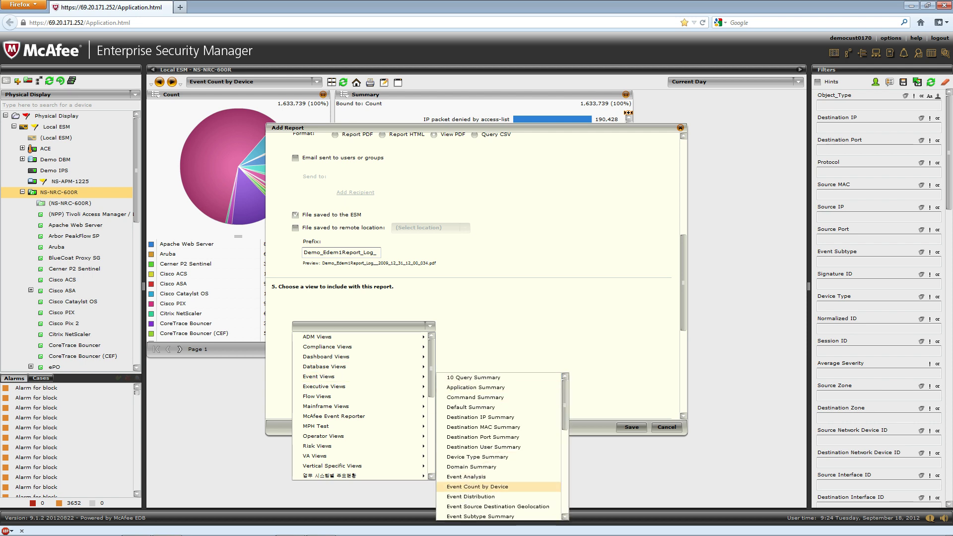
left_click(478, 486)
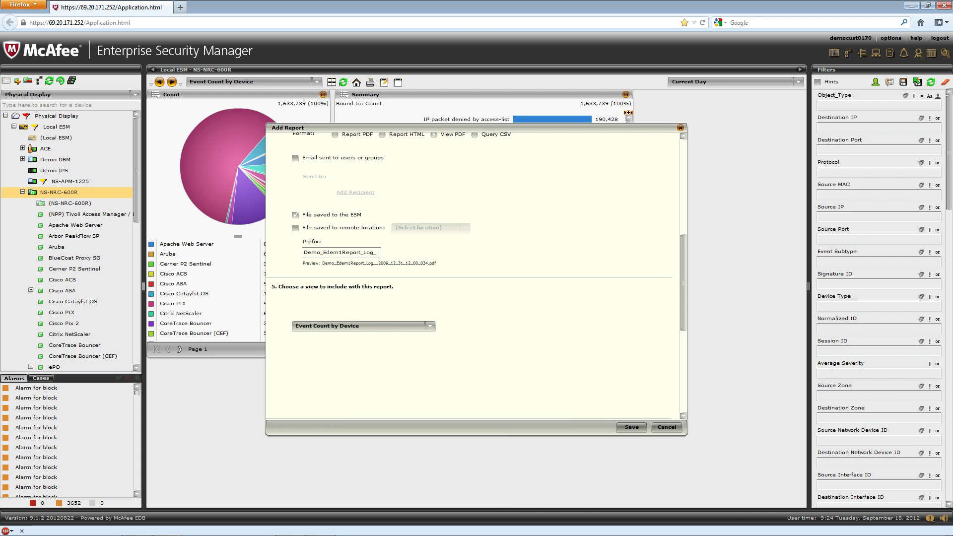
Set the report filter's time range to Current Day and save the report.
scroll(474, 273, "down", 1)
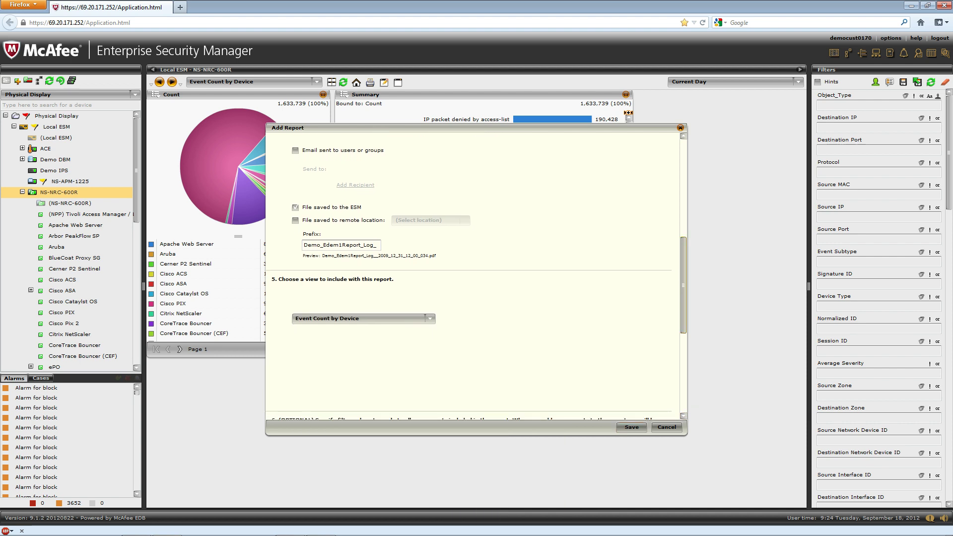
scroll(475, 275, "down", 8)
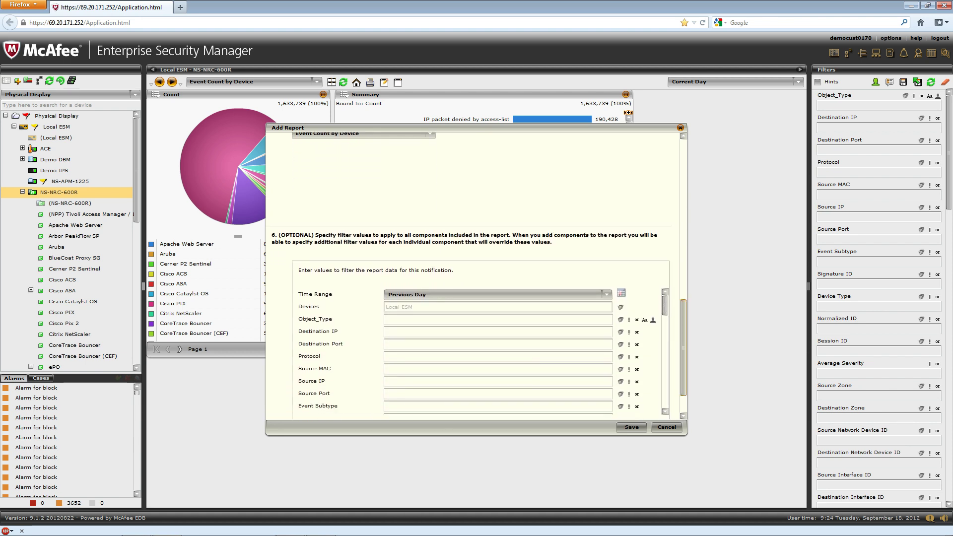
left_click(606, 295)
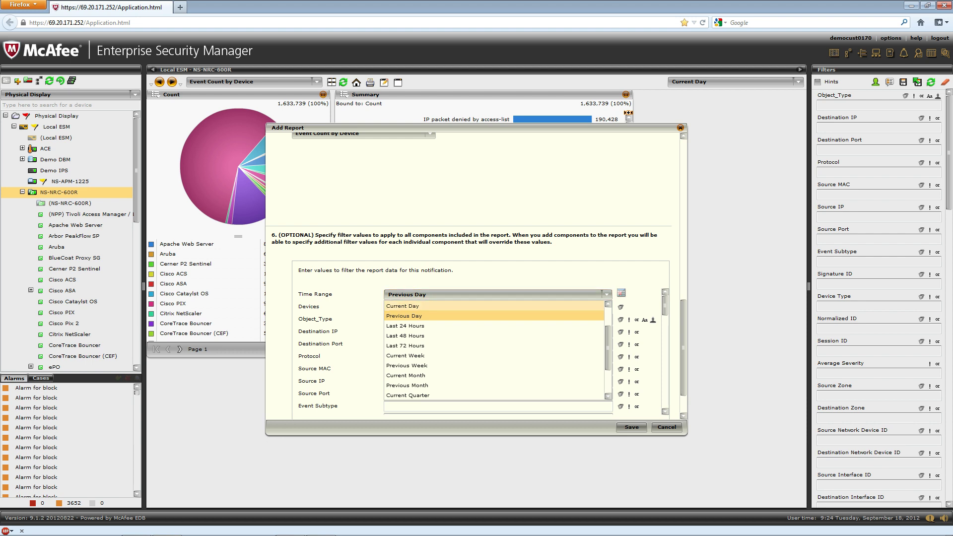
left_click(402, 306)
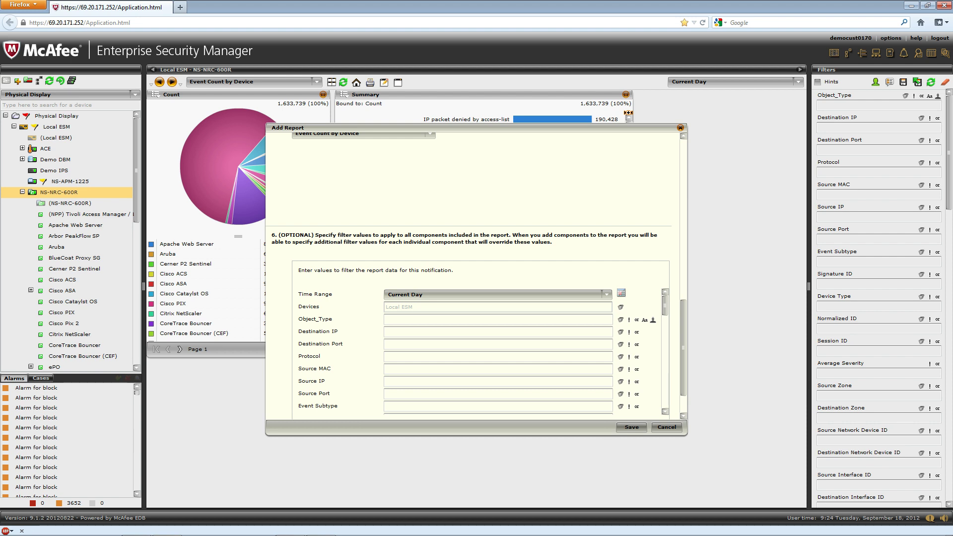
left_click_drag(683, 348, 683, 364)
left_click(631, 427)
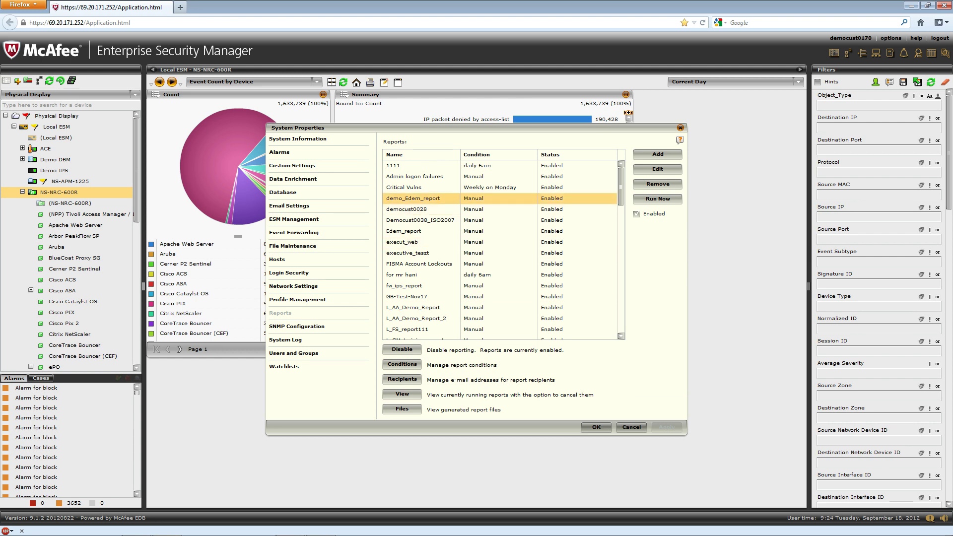
Run demo_Edem_report immediately and dismiss the confirmation.
left_click(658, 199)
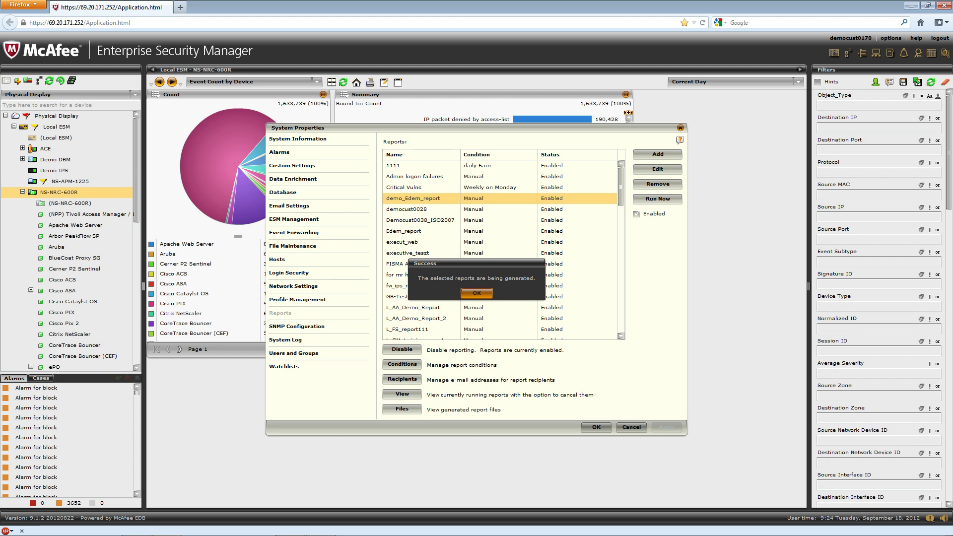
left_click(477, 293)
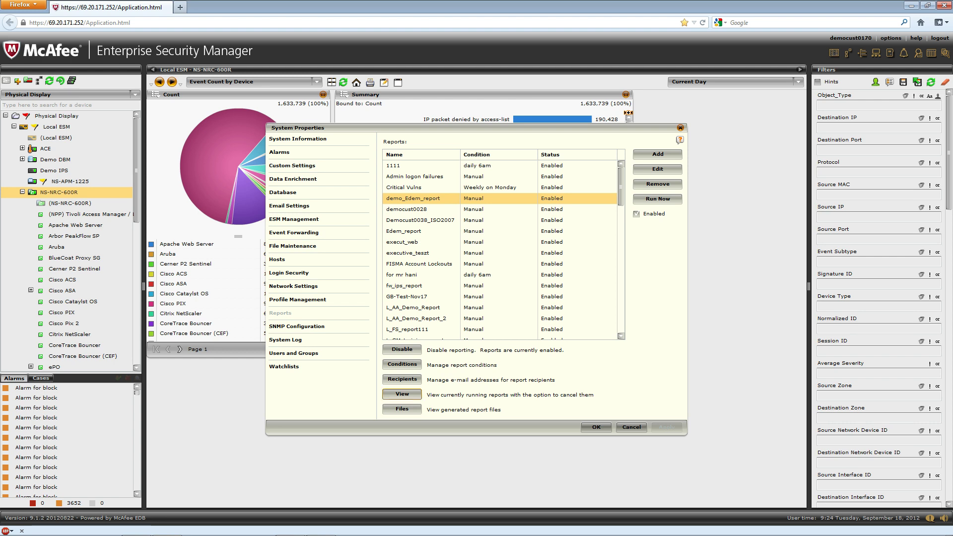
Check the currently running reports, close that list and open the list of generated report files.
left_click(401, 393)
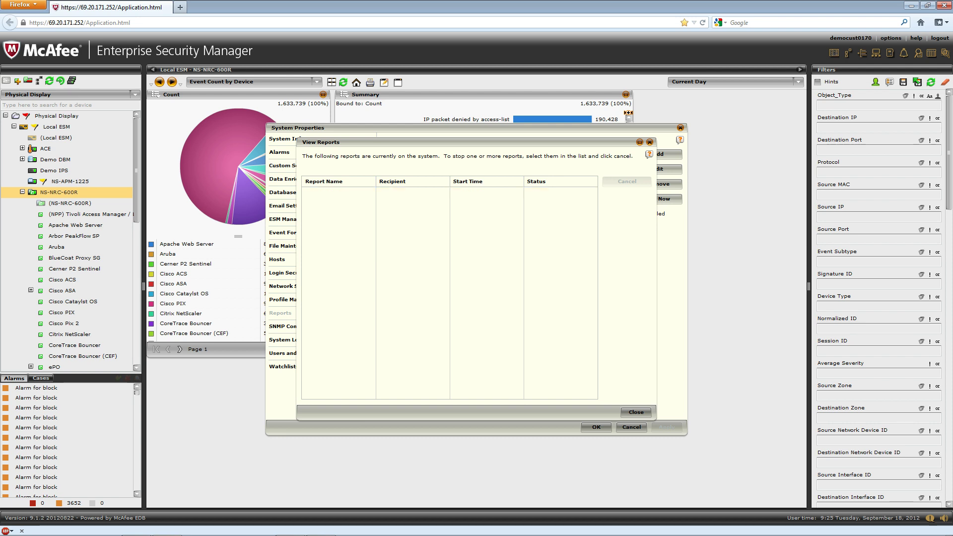
left_click(649, 142)
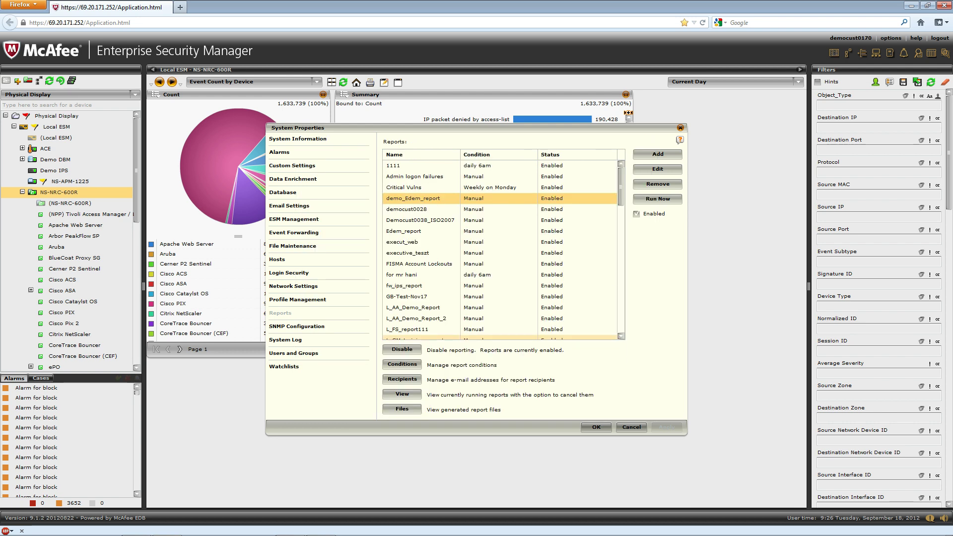
left_click(401, 408)
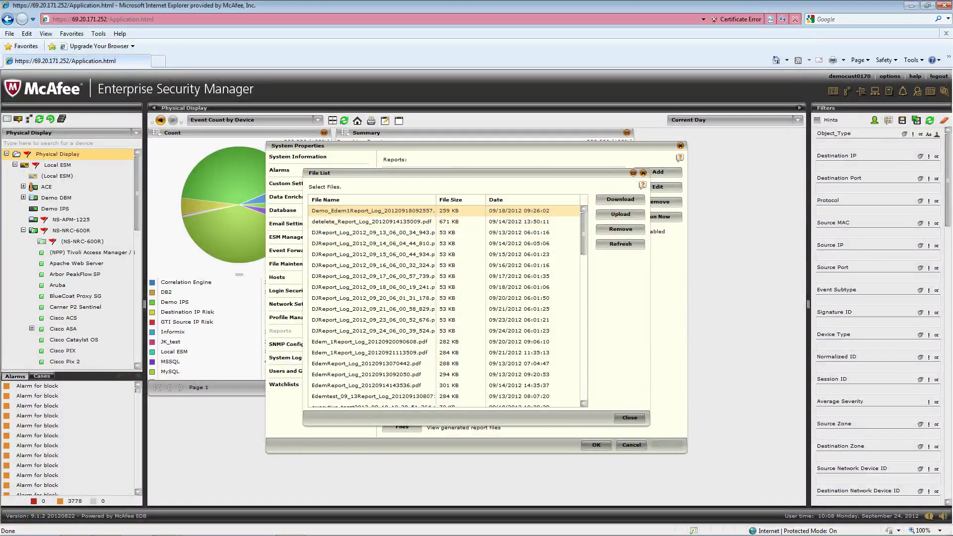
Download the generated report file Demo_Edem1Report_Log_20120918092557.pdf from the file list and save it to the Desktop.
left_click(372, 210)
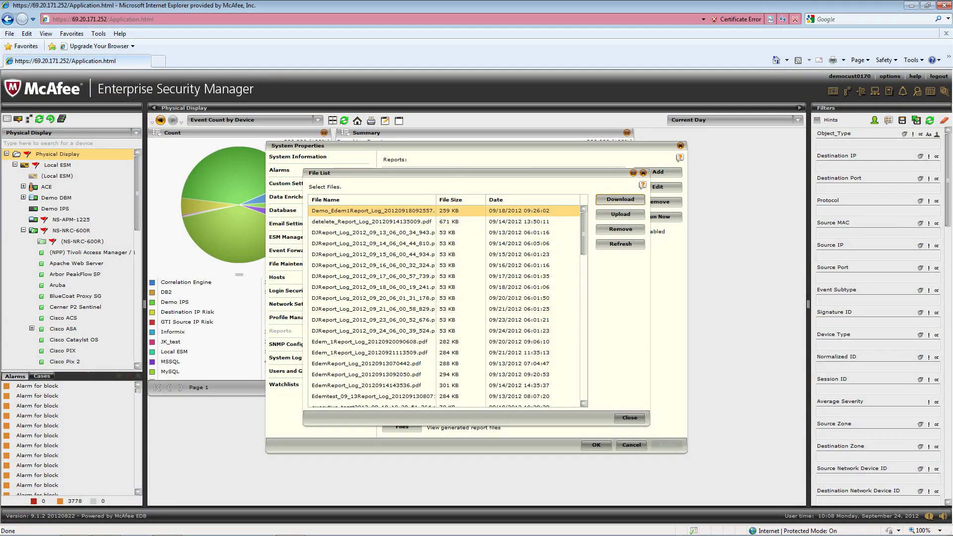
left_click(620, 199)
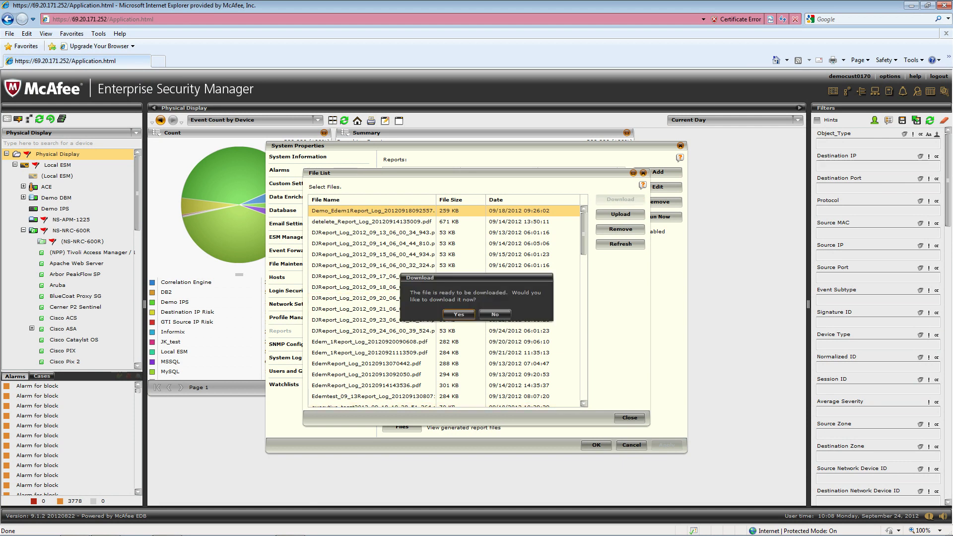
left_click(459, 314)
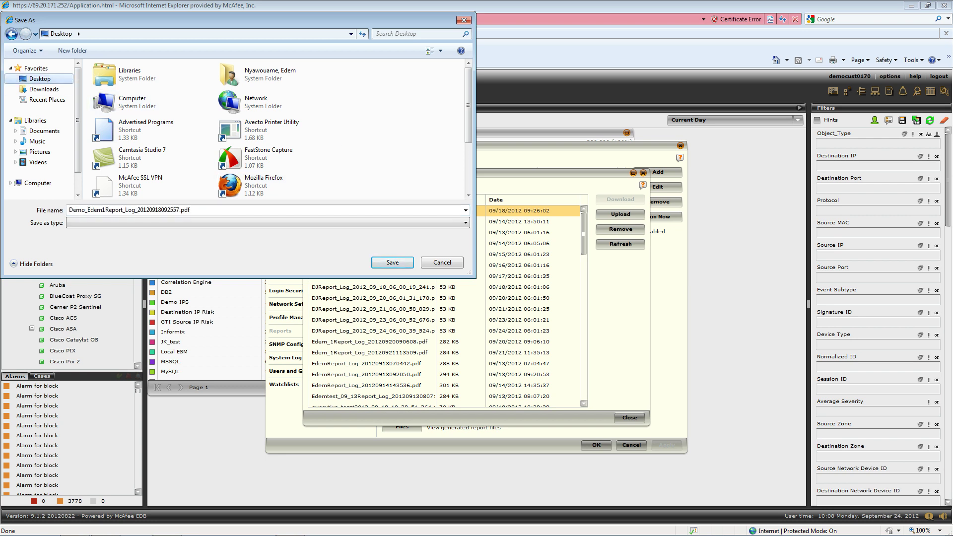
key("Return")
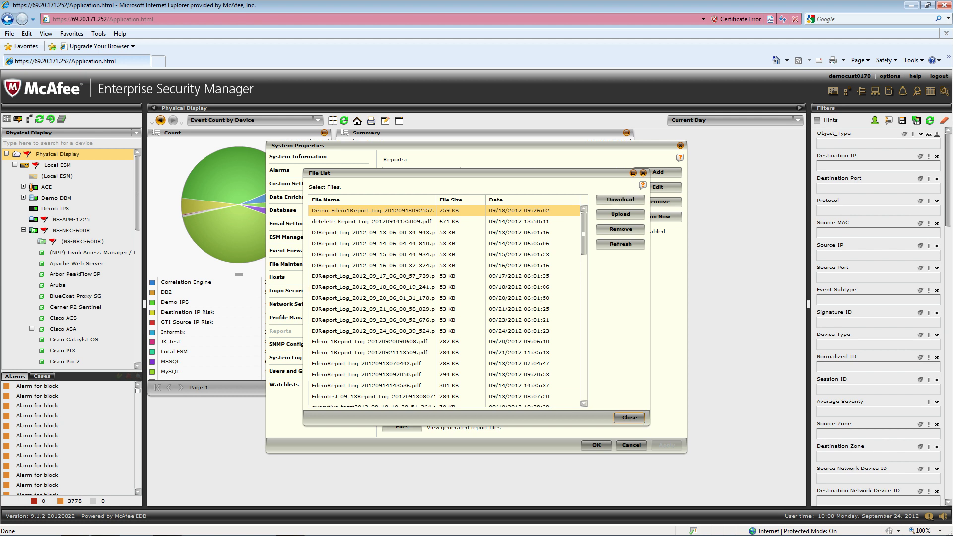
Close the file list, cancel out of System Properties, and open the downloaded report PDF from the desktop in Adobe Reader.
left_click(629, 417)
left_click(631, 445)
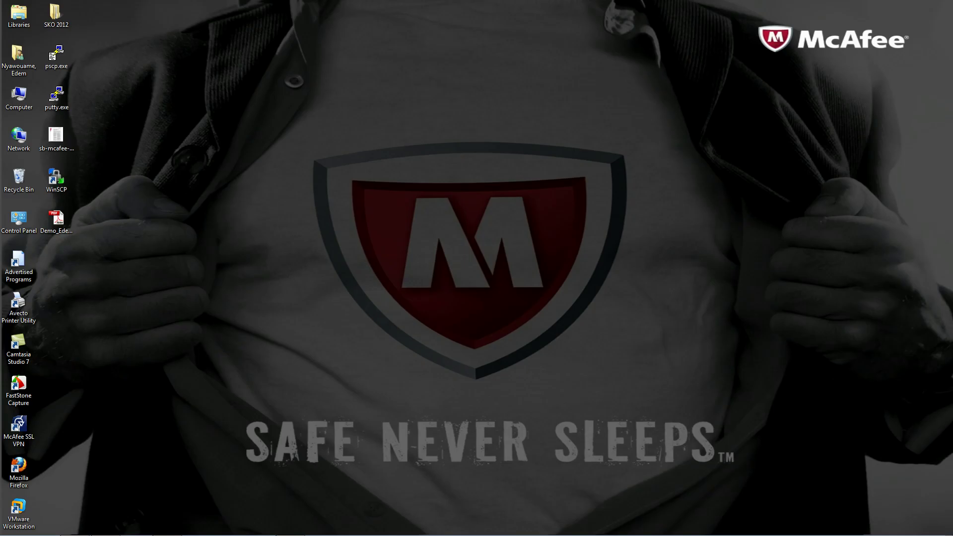
double_click(56, 222)
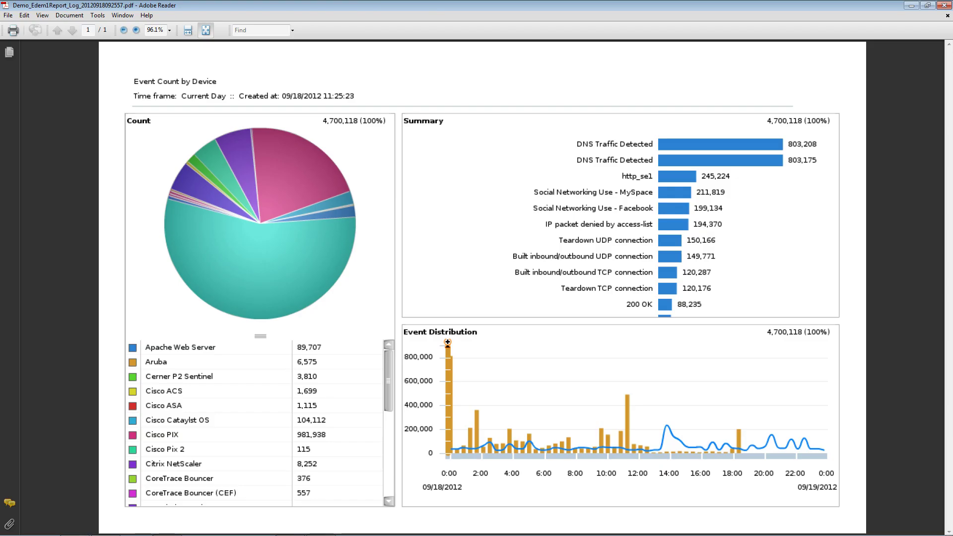